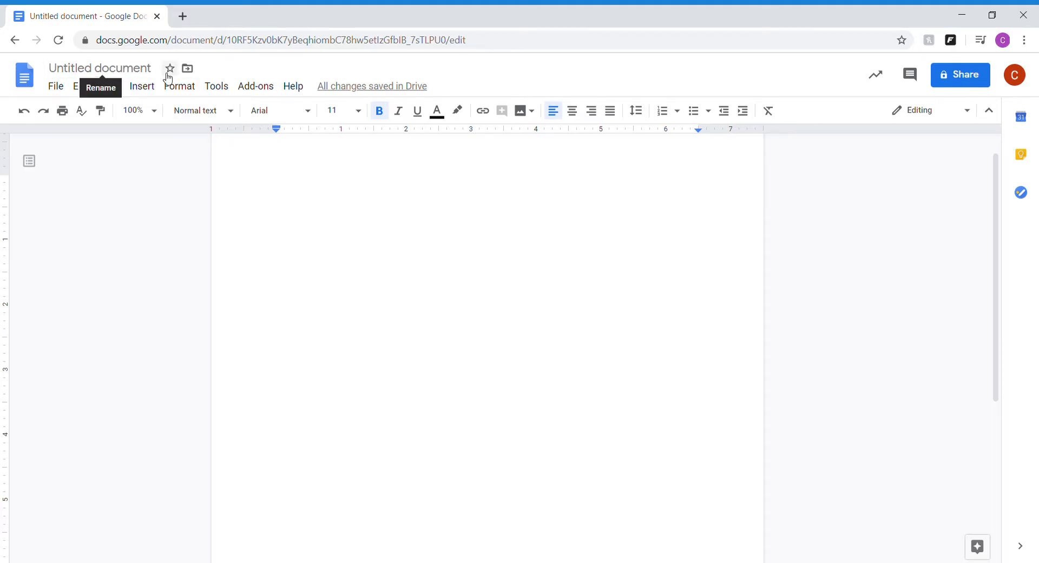
# - Rename the untitled document as Daily Schedule
pyautogui.click(157, 71)
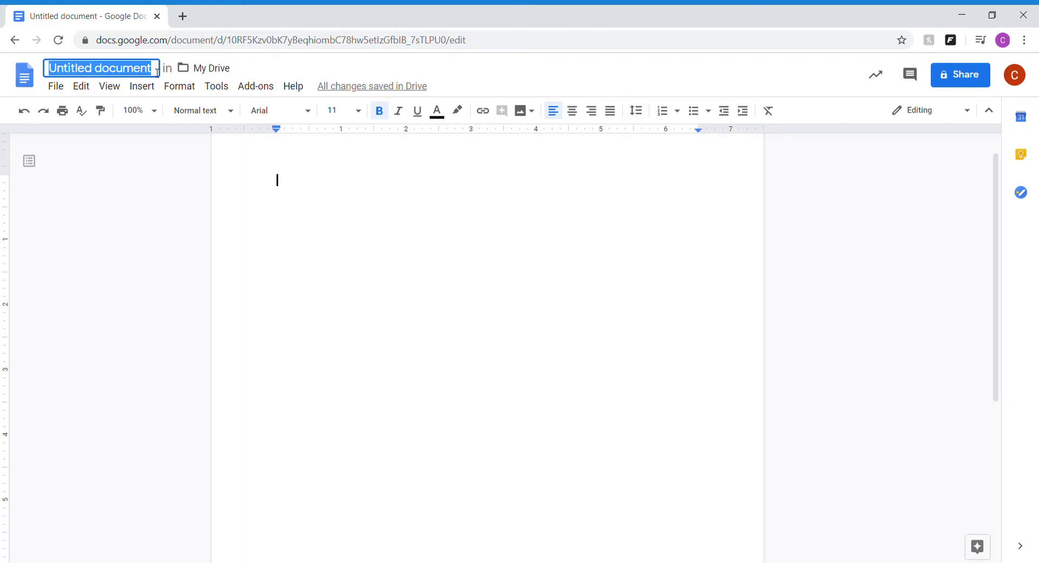
pyautogui.press('BackSpace')
pyautogui.write('D')
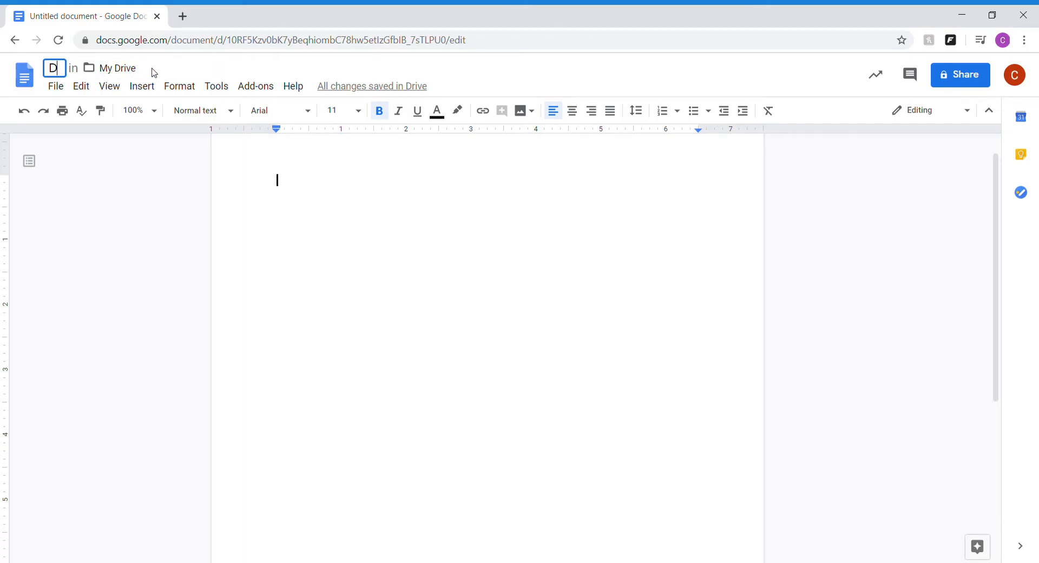
pyautogui.write('aily Schedule')
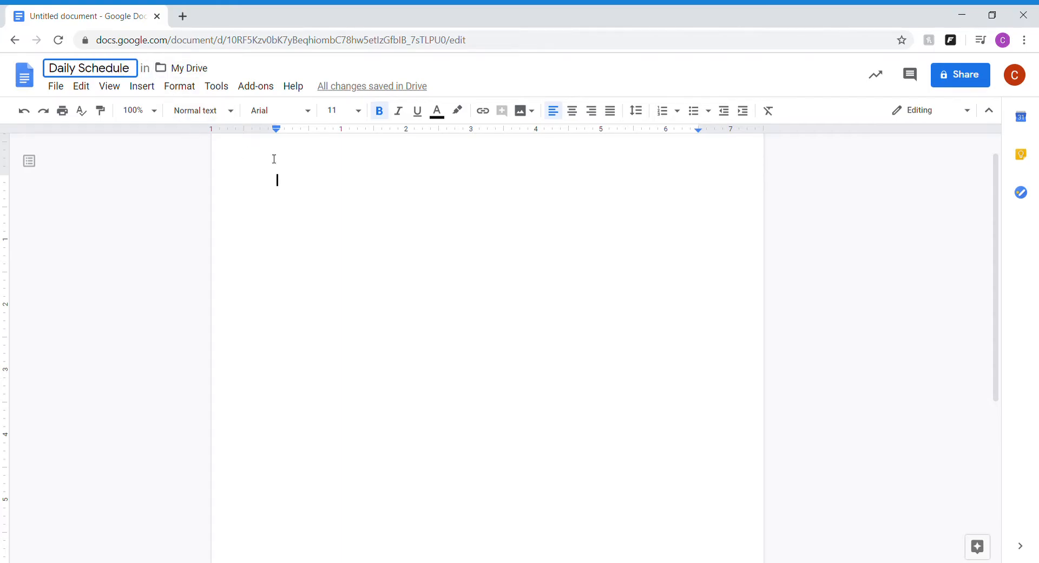
pyautogui.click(317, 170)
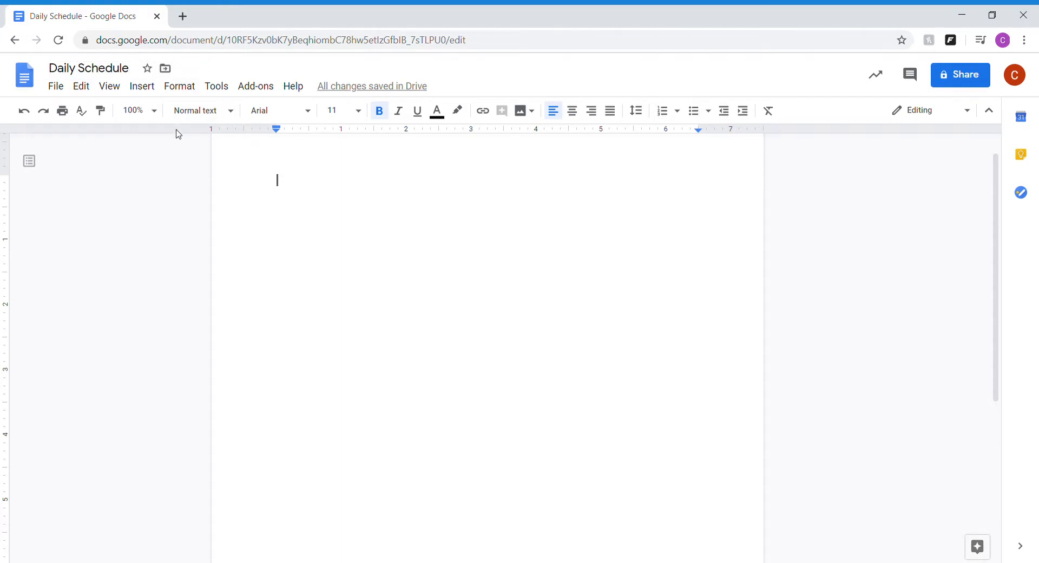
# - Insert a table with three columns and seven rows into the document
pyautogui.click(150, 91)
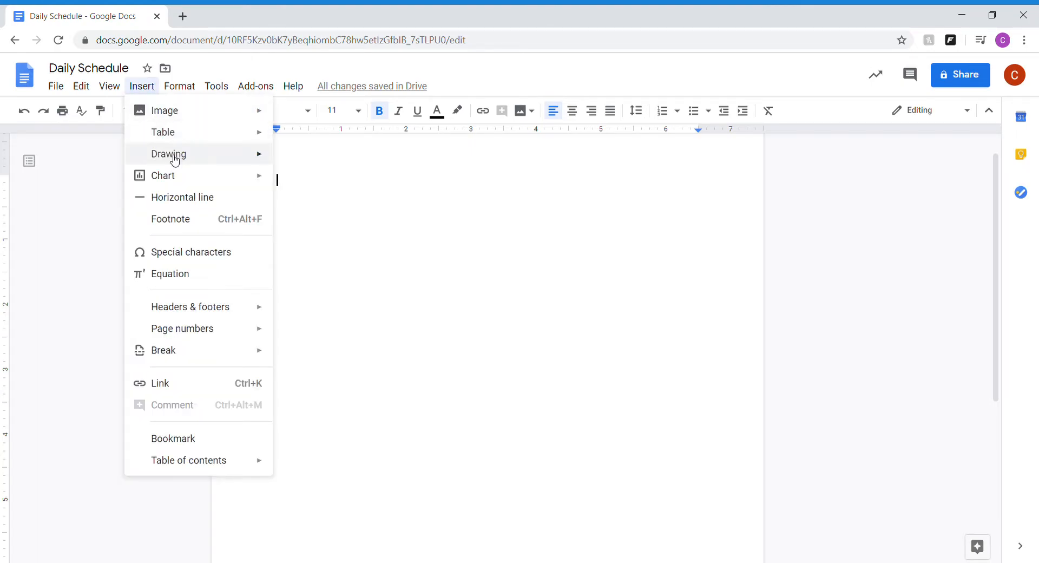
pyautogui.moveTo(176, 137)
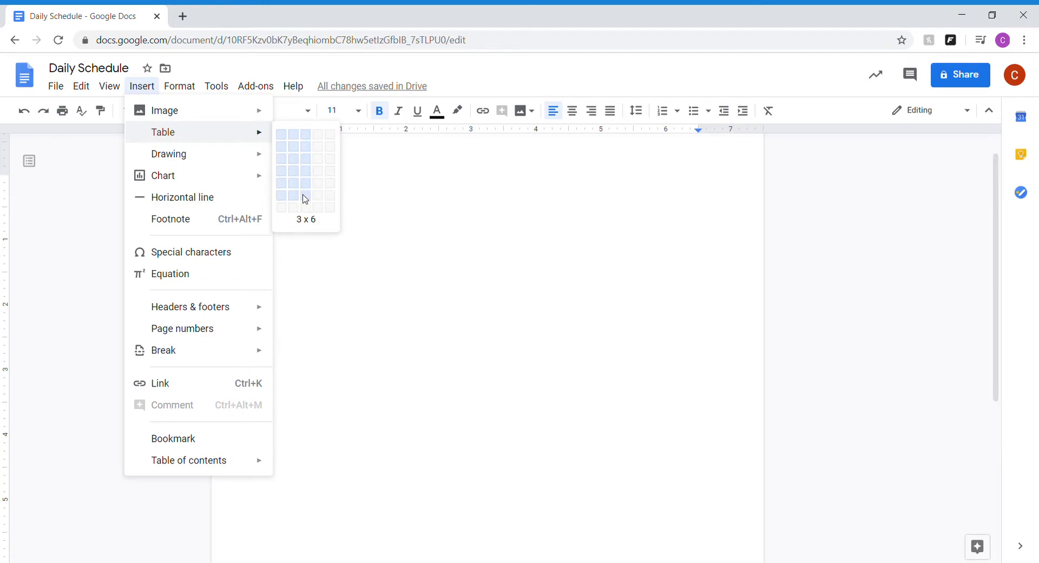
pyautogui.click(306, 208)
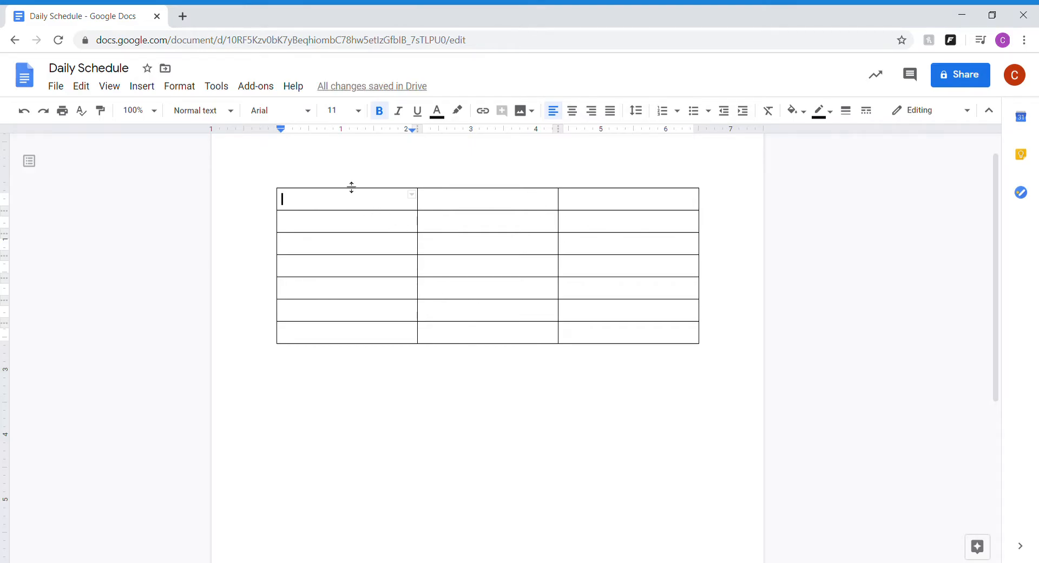
# - Stretch the last two rows until the table is about 4.2 inches tall, and distribute all seven rows evenly
pyautogui.moveTo(483, 344); pyautogui.dragTo(484, 415)
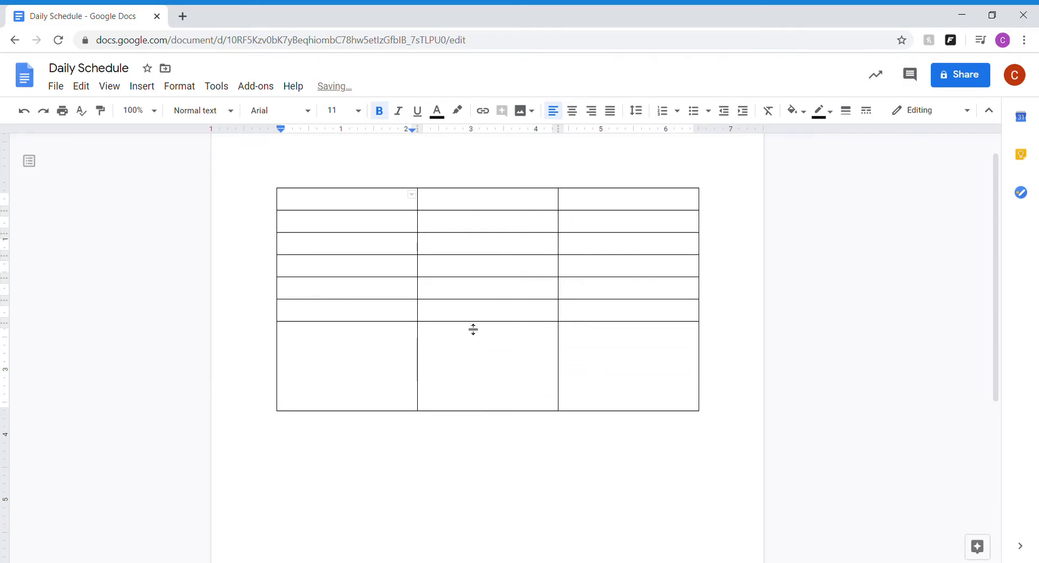
pyautogui.moveTo(471, 327); pyautogui.dragTo(471, 372)
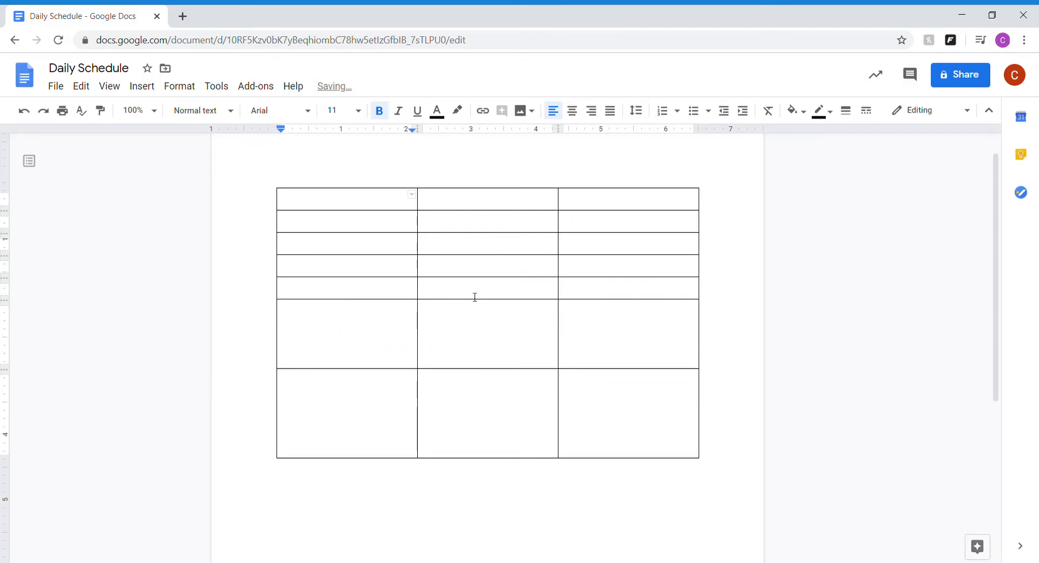
pyautogui.moveTo(488, 199); pyautogui.dragTo(483, 415)
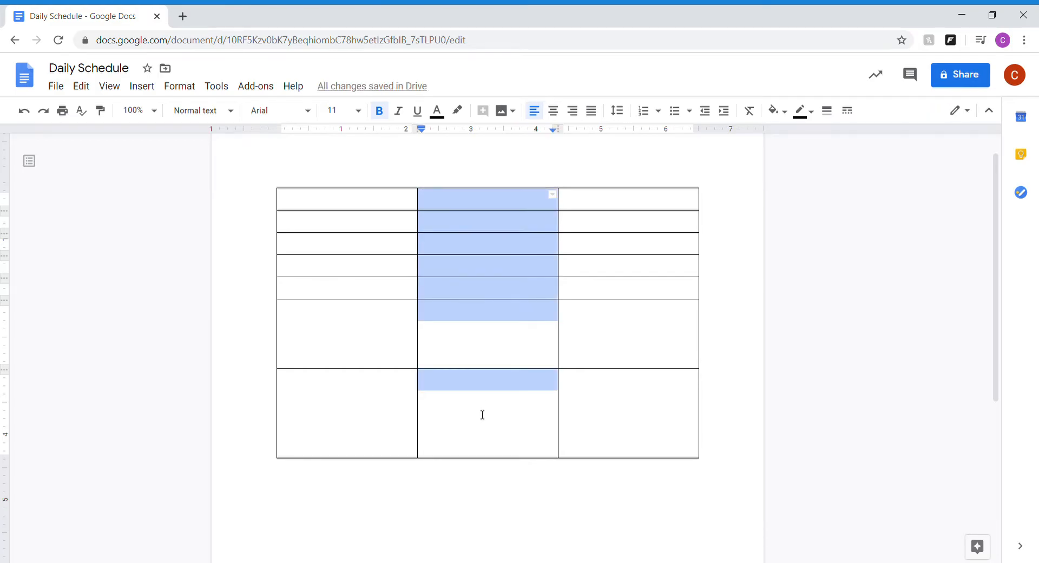
pyautogui.rightClick(482, 413)
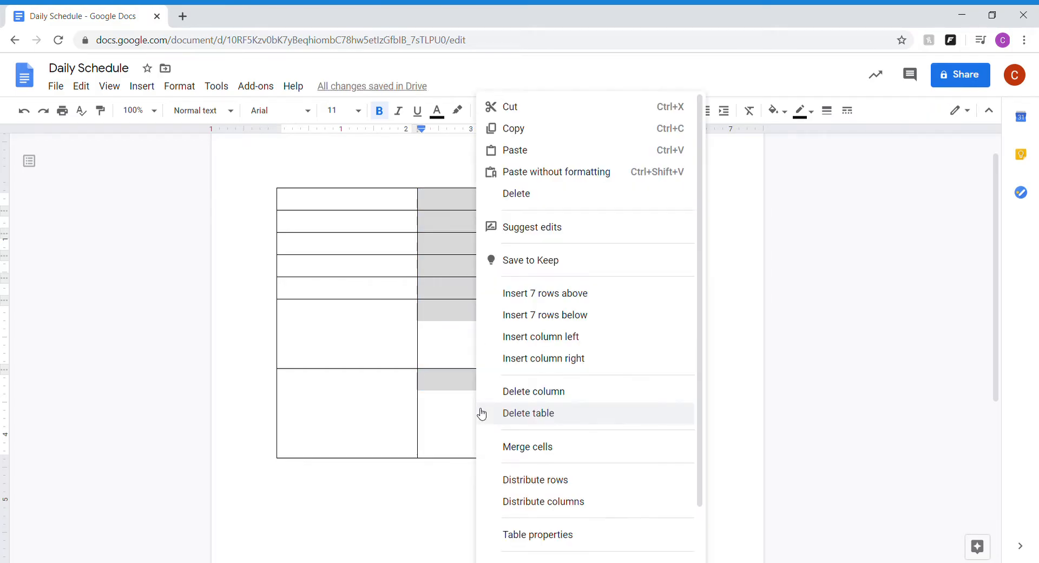
pyautogui.click(594, 478)
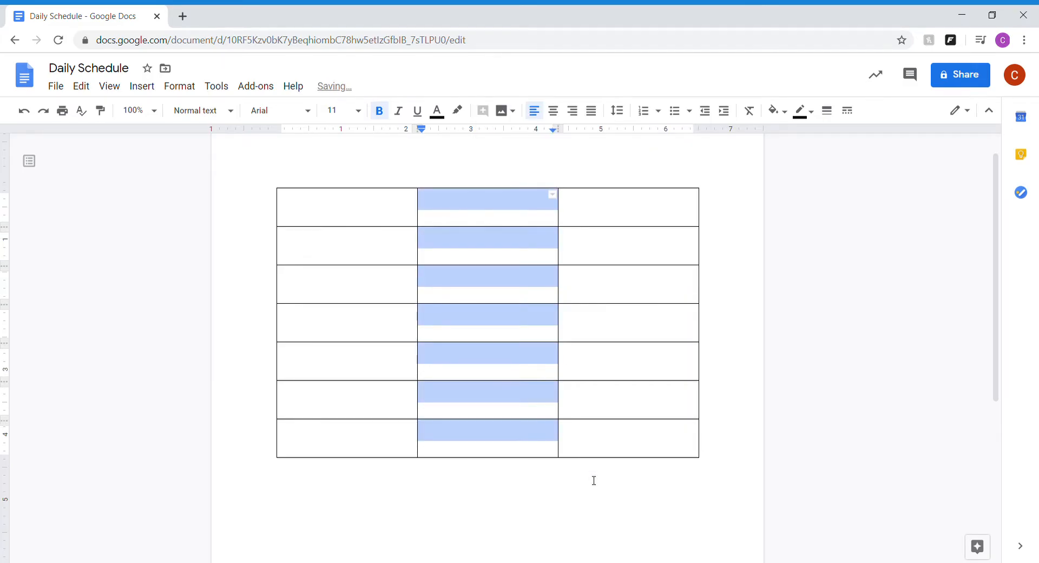
# - Narrow the first column to about 1.6 inches and the second to about 1.9 inches, giving the third column the remaining width
pyautogui.click(464, 515)
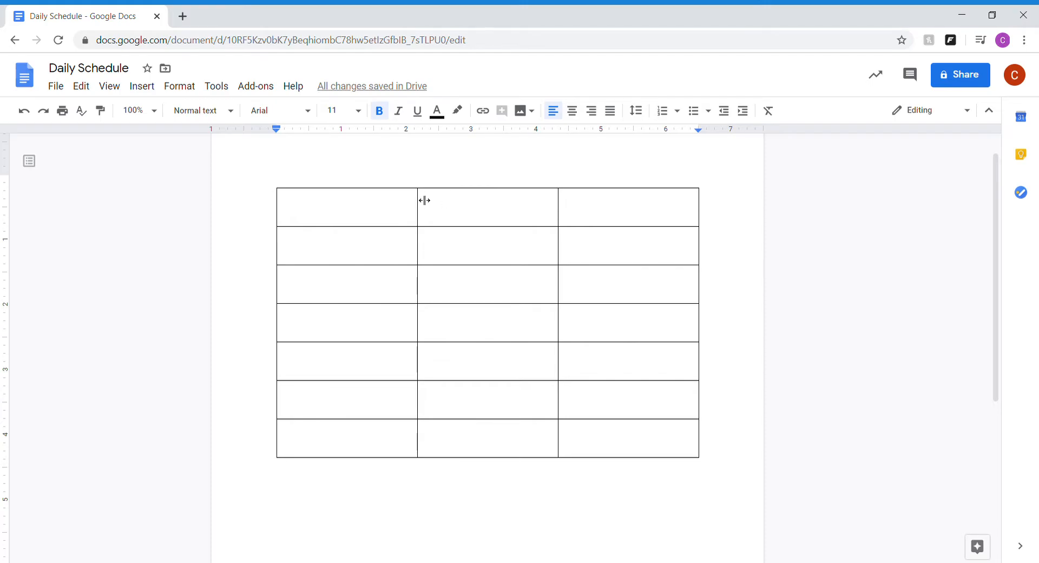
pyautogui.moveTo(423, 200); pyautogui.dragTo(390, 206)
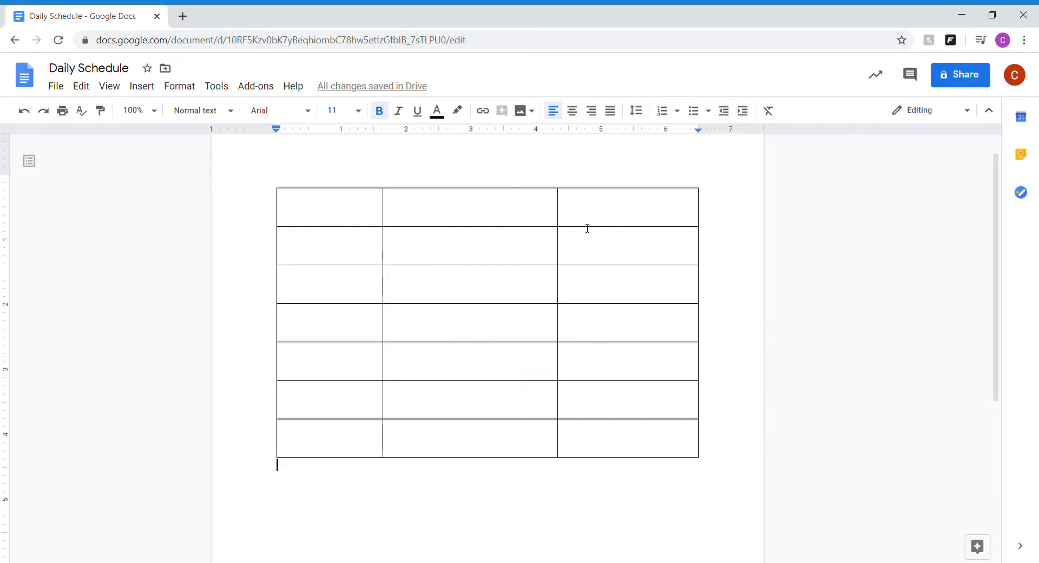
pyautogui.moveTo(559, 211); pyautogui.dragTo(507, 215)
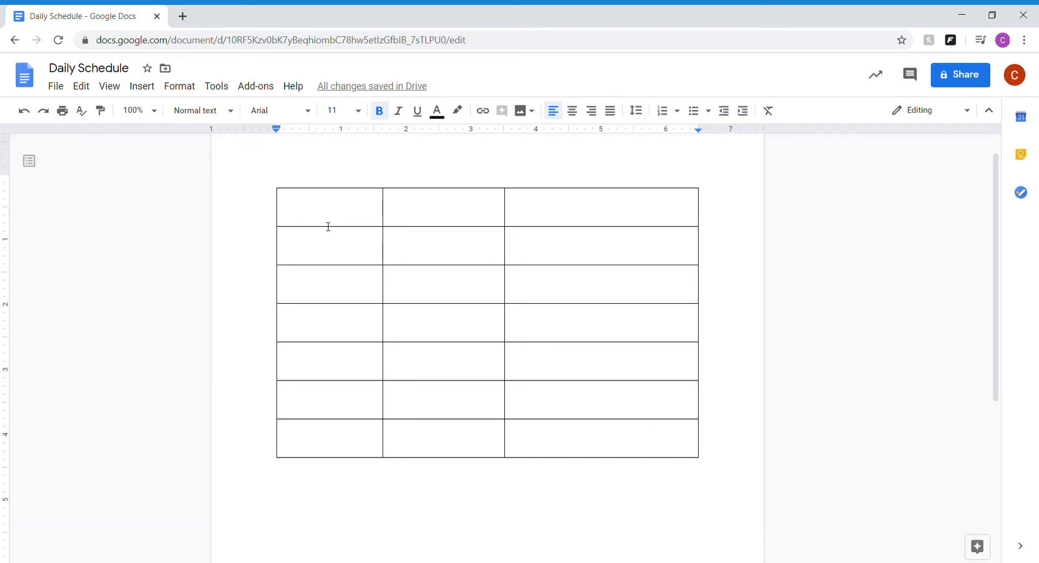
# - Add the title "My Daily Schedule" above the table and center it
pyautogui.click(373, 180)
pyautogui.write('My Da')
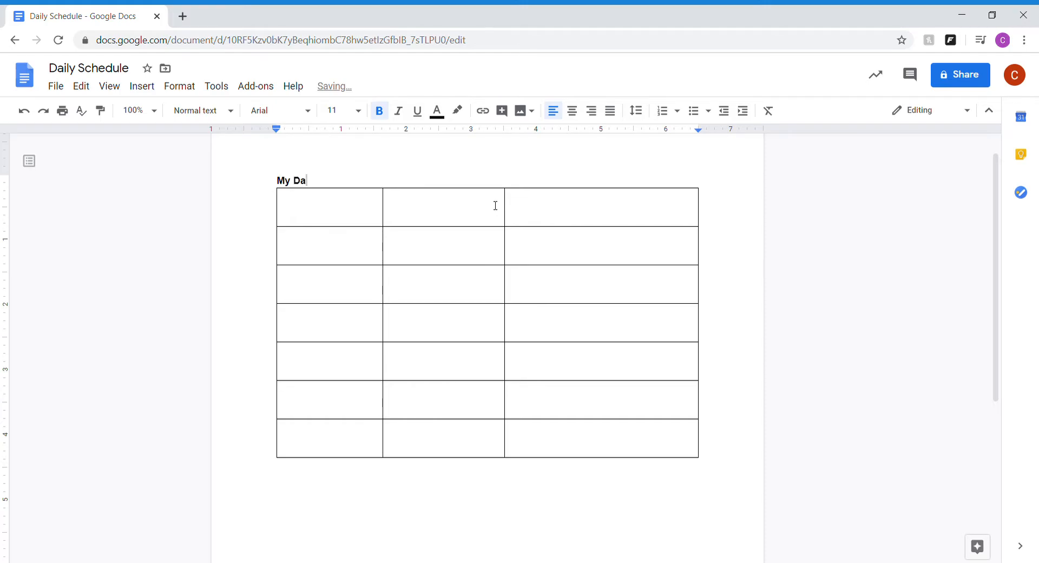
pyautogui.write('ily Schedule')
pyautogui.moveTo(377, 182); pyautogui.dragTo(274, 187)
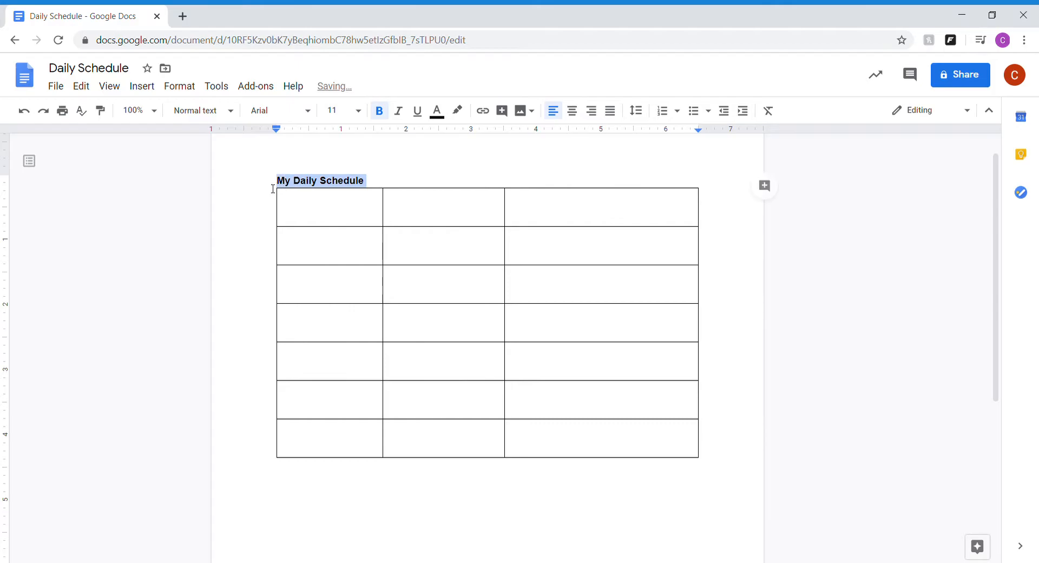
pyautogui.click(574, 113)
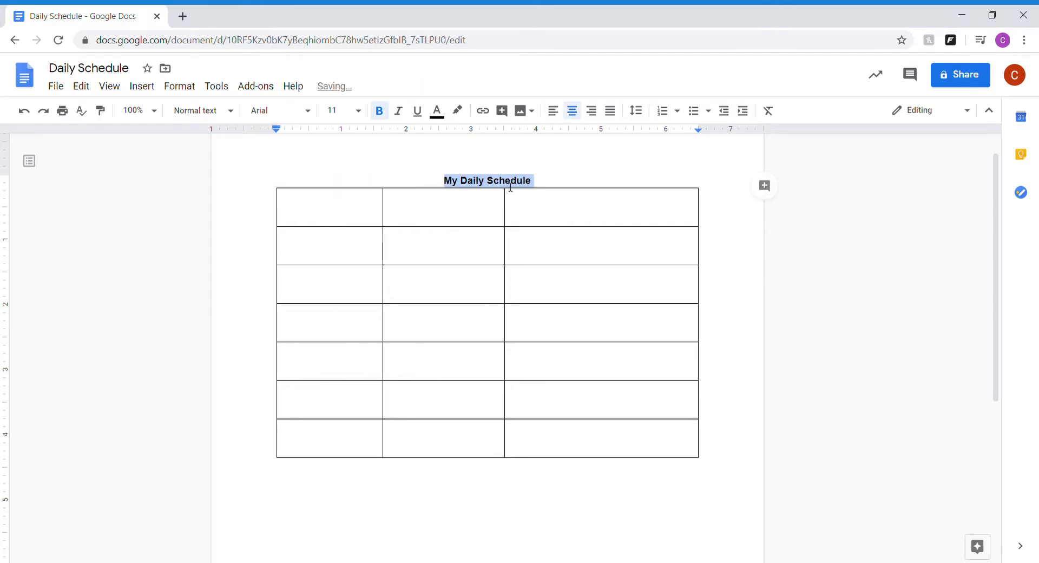
pyautogui.click(539, 190)
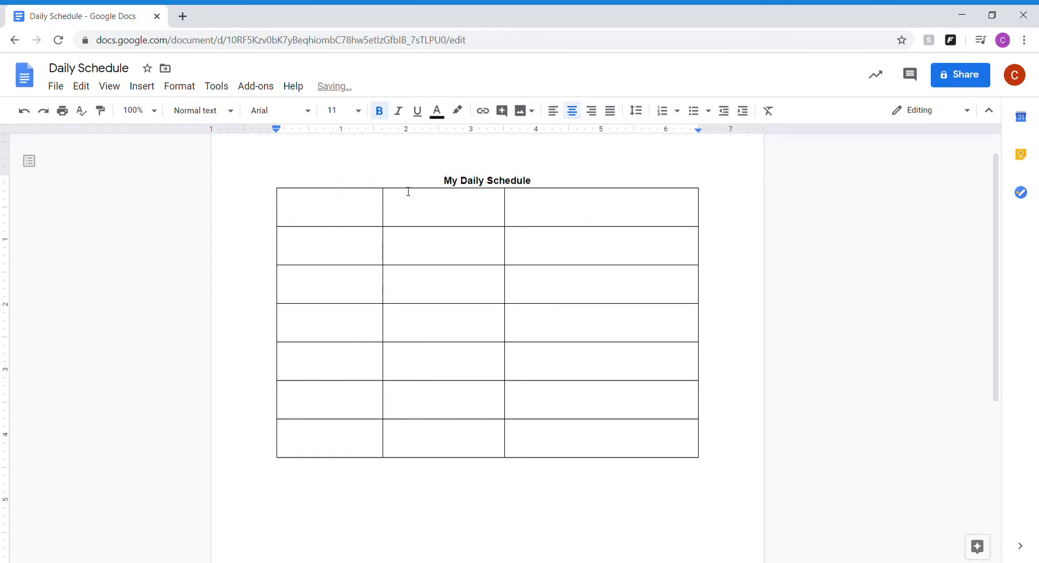
# - Add a blank line between the title and the table
pyautogui.hotkey('shift', 'Left')
pyautogui.hotkey('shift', 'Left')
pyautogui.hotkey('shift', 'Left')
pyautogui.hotkey('shift', 'Left')
pyautogui.click(547, 185)
pyautogui.press('Return')
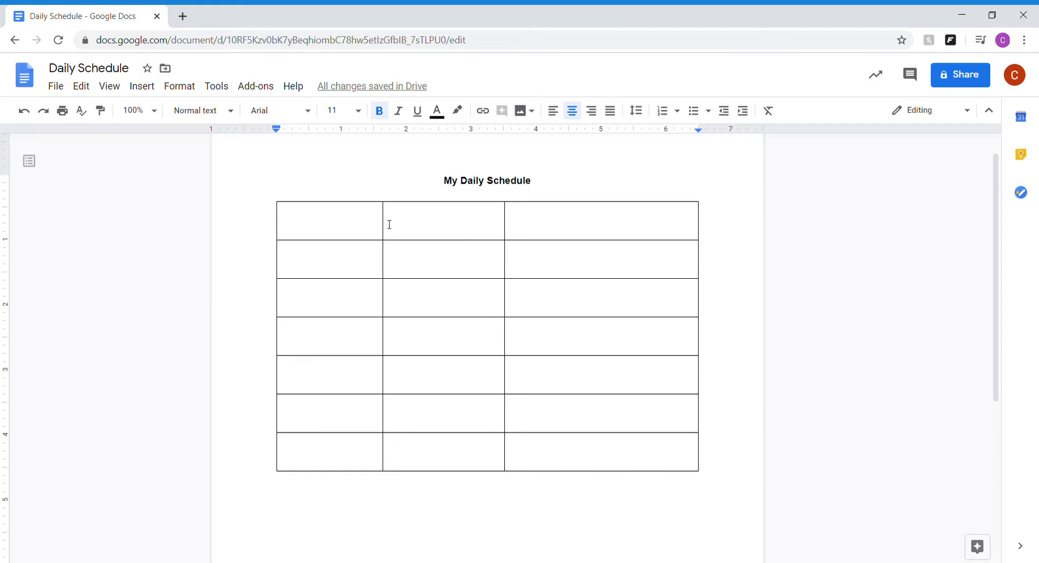
# - Fill the first row's time cell with 8:00-9:00 and its activity cell with "Morning Routine"
pyautogui.click(341, 230)
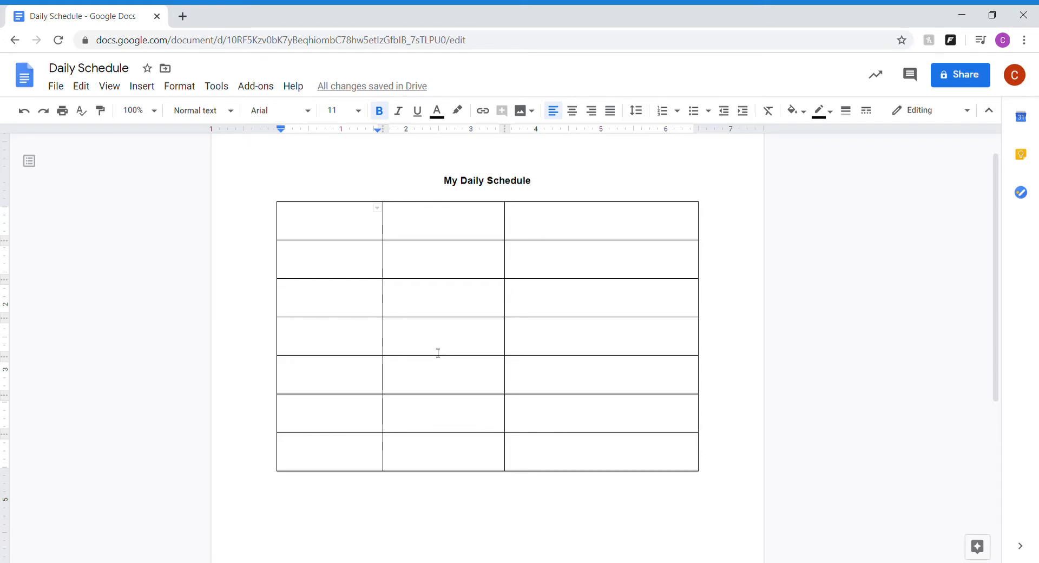
pyautogui.write('t')
pyautogui.press('BackSpace')
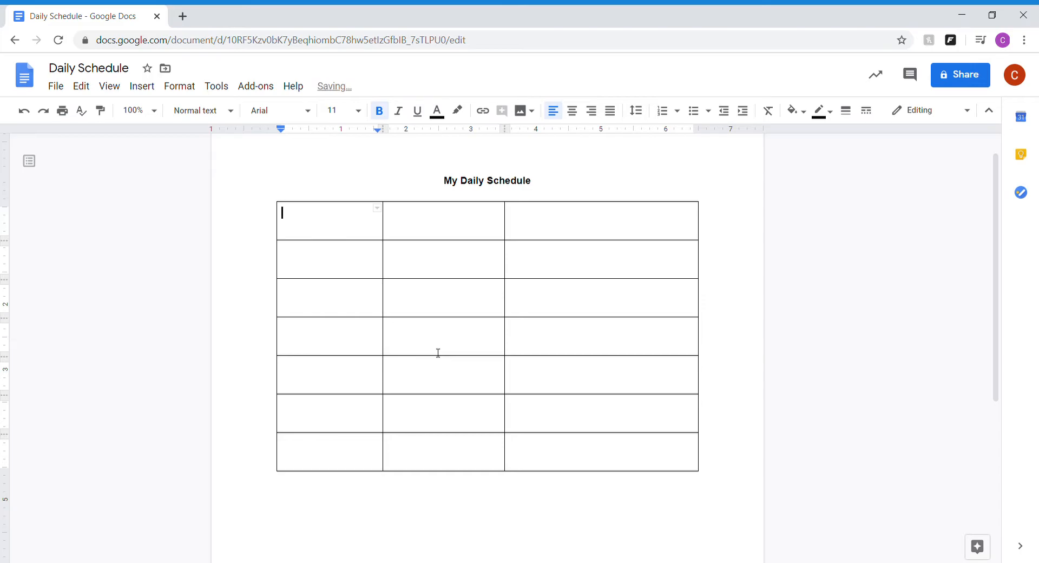
pyautogui.write('8:00-9')
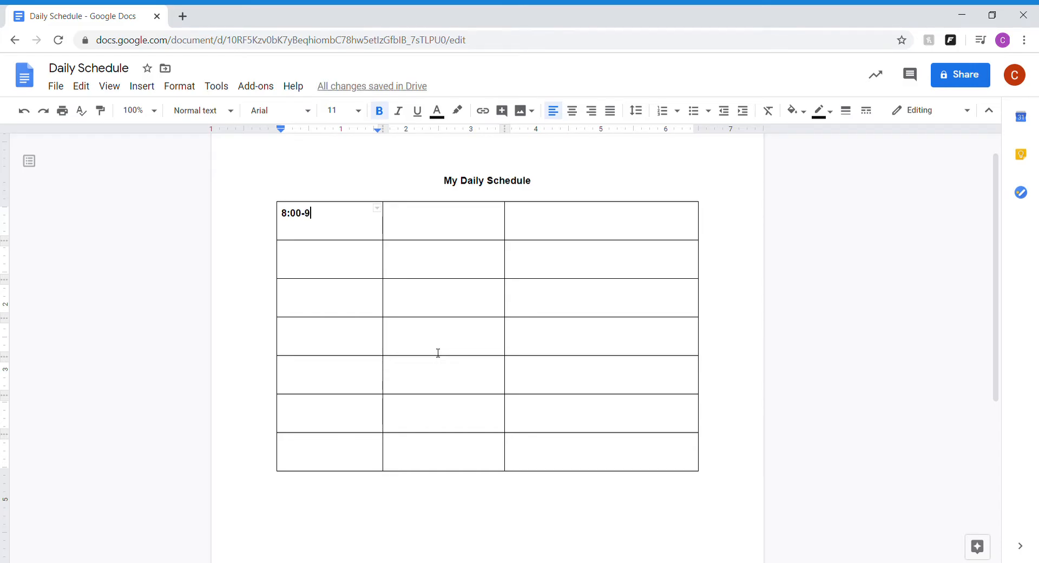
pyautogui.write(':00')
pyautogui.click(456, 228)
pyautogui.write('Mor')
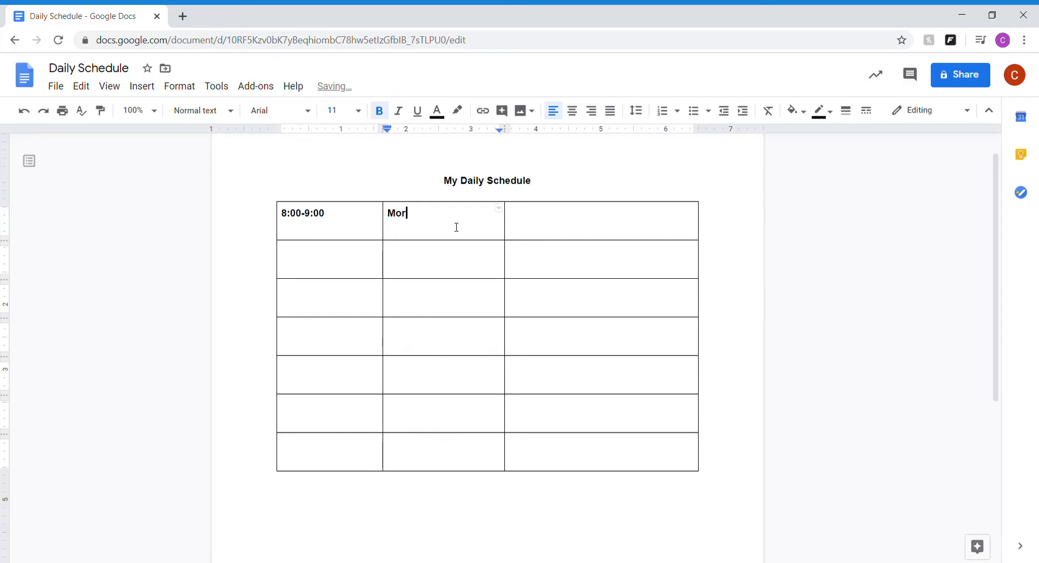
pyautogui.write('ning Routine')
# - Enter "Brush teeth, brush hair, get dressed, eat breakfast..." in the third cell of the first row
pyautogui.click(545, 227)
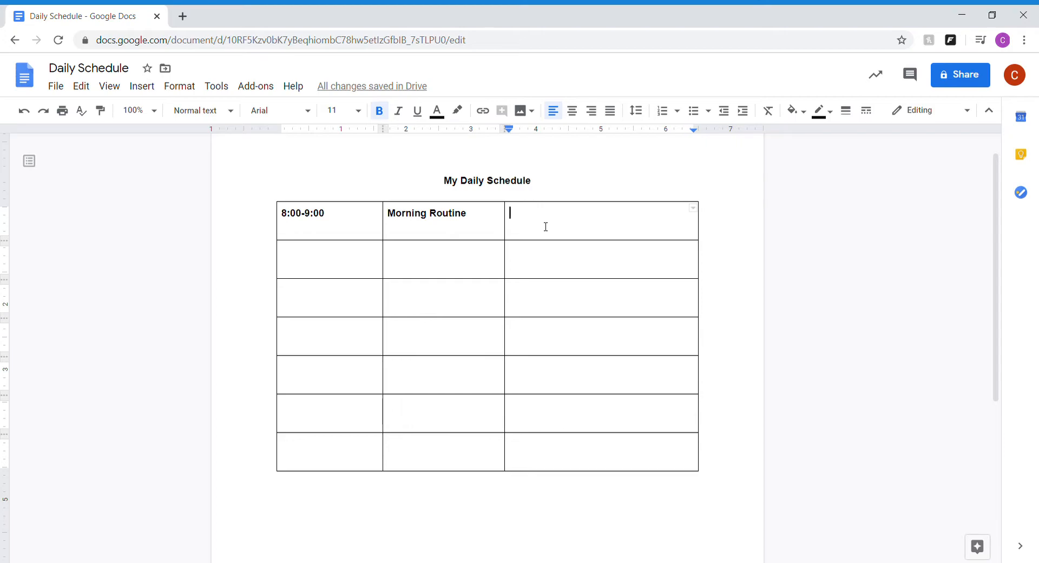
pyautogui.write('Brush ')
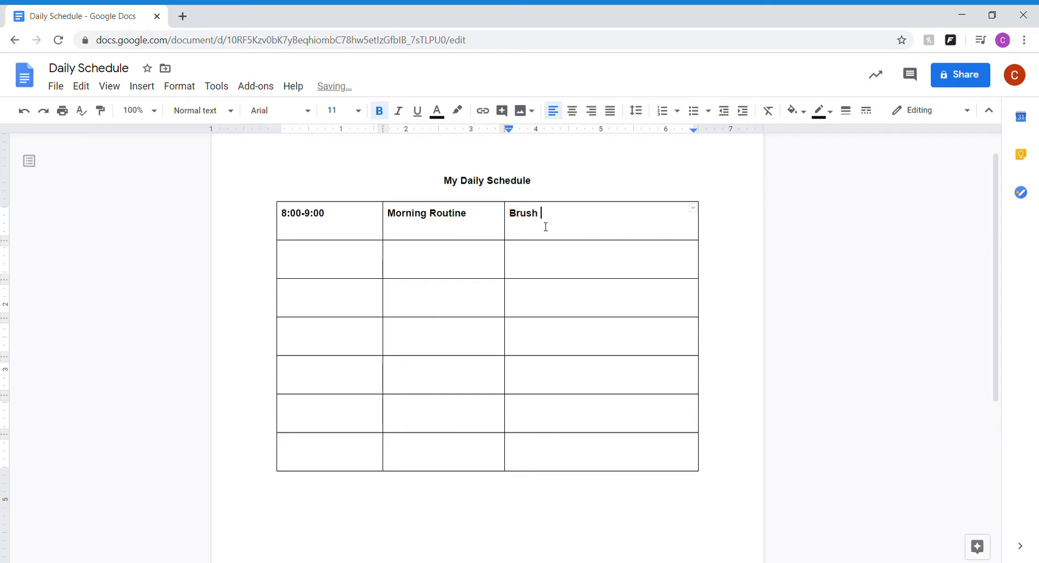
pyautogui.write('teeth, brush hair, get dressed')
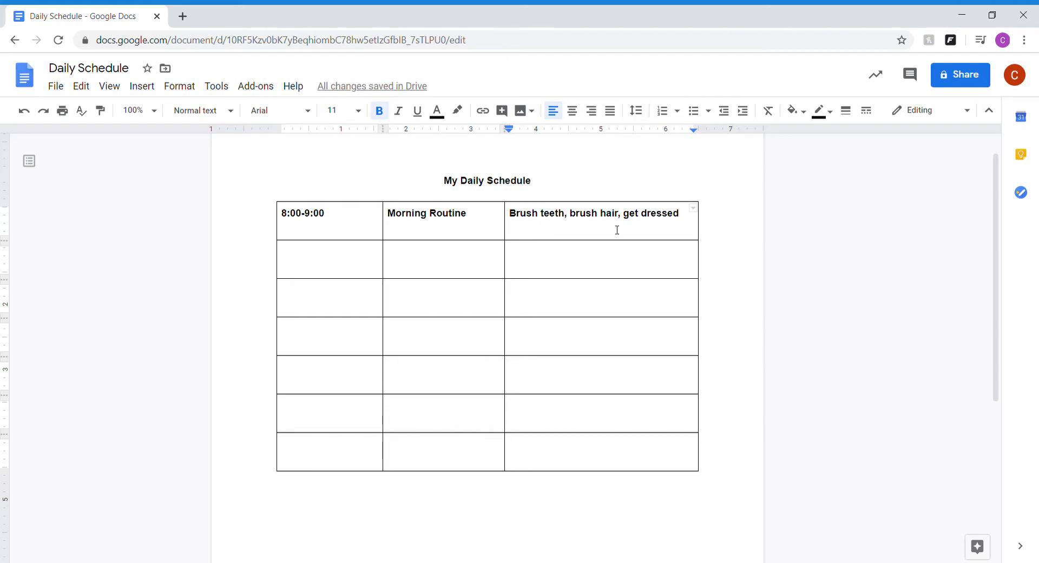
pyautogui.write(', eat ')
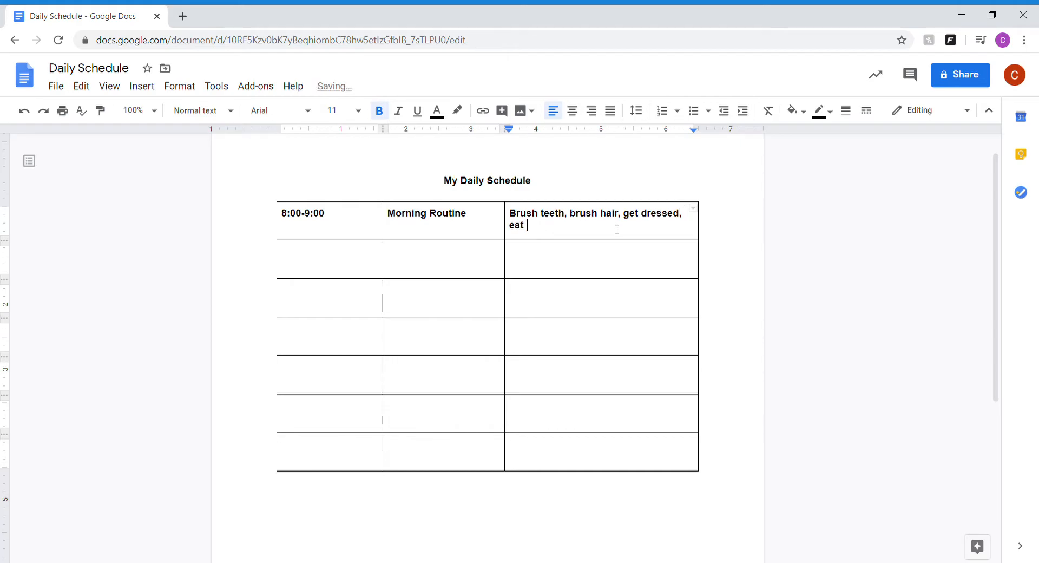
pyautogui.write('breakfast...')
# - Center the text horizontally in all cells of the table
pyautogui.click(290, 215)
pyautogui.moveTo(292, 215); pyautogui.dragTo(596, 456)
pyautogui.click(572, 111)
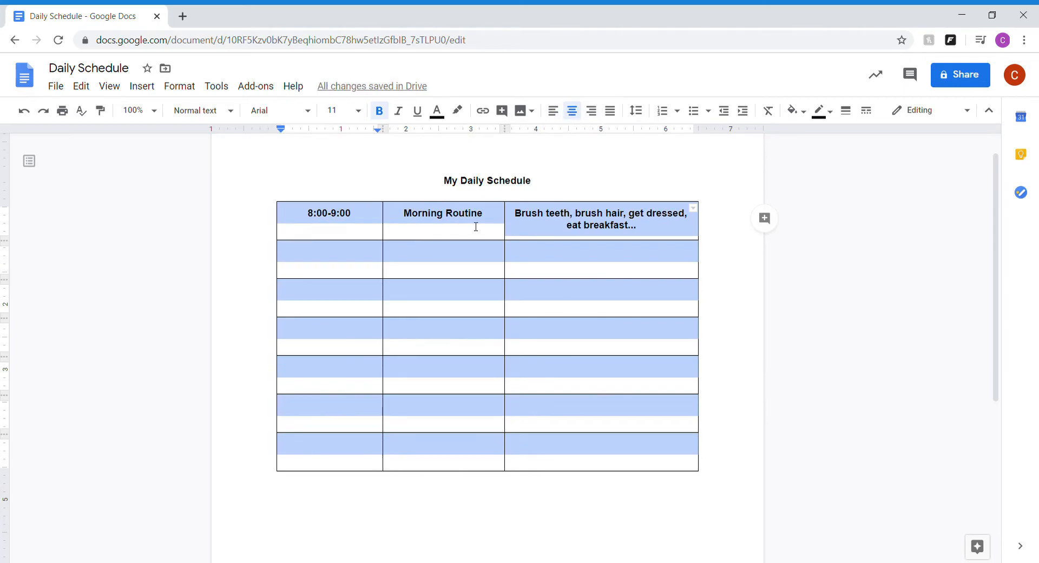
pyautogui.click(459, 288)
# - Fill the second row's time cell with 9:00-9:30 and its activity cell with "Movement Break"
pyautogui.click(335, 266)
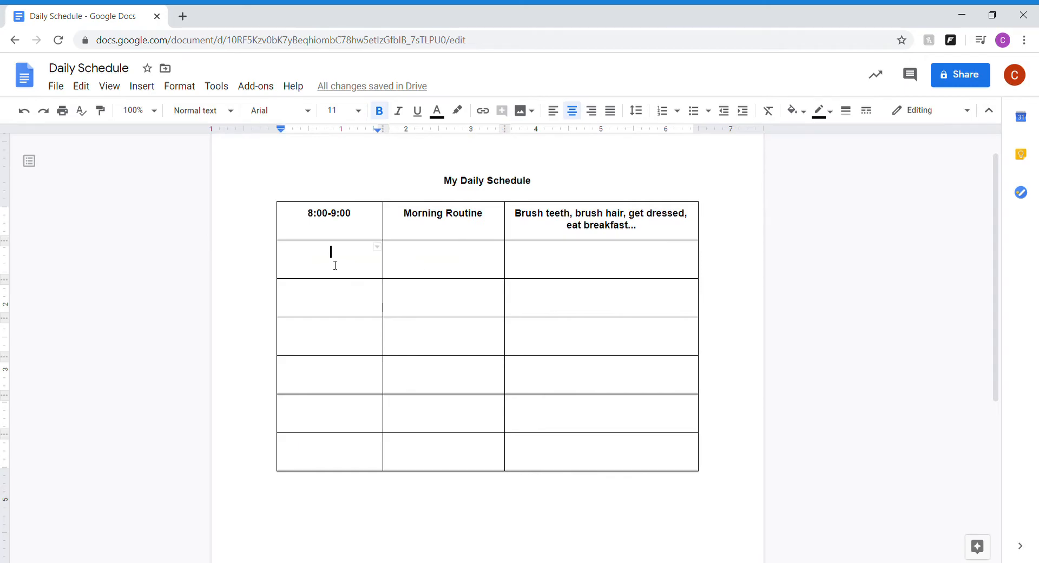
pyautogui.write('9:')
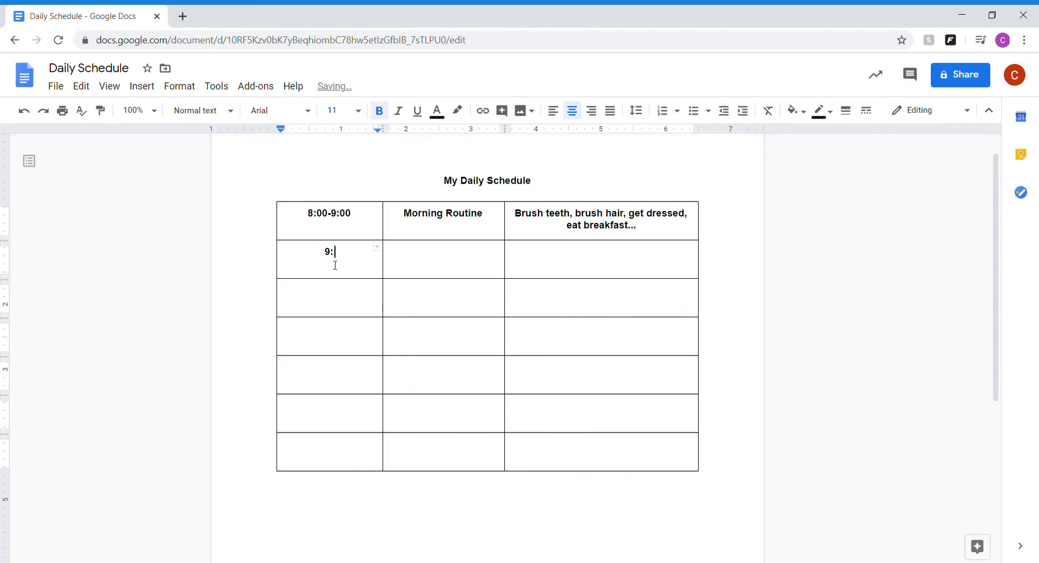
pyautogui.write('00-9:30')
pyautogui.click(418, 265)
pyautogui.write('Movement')
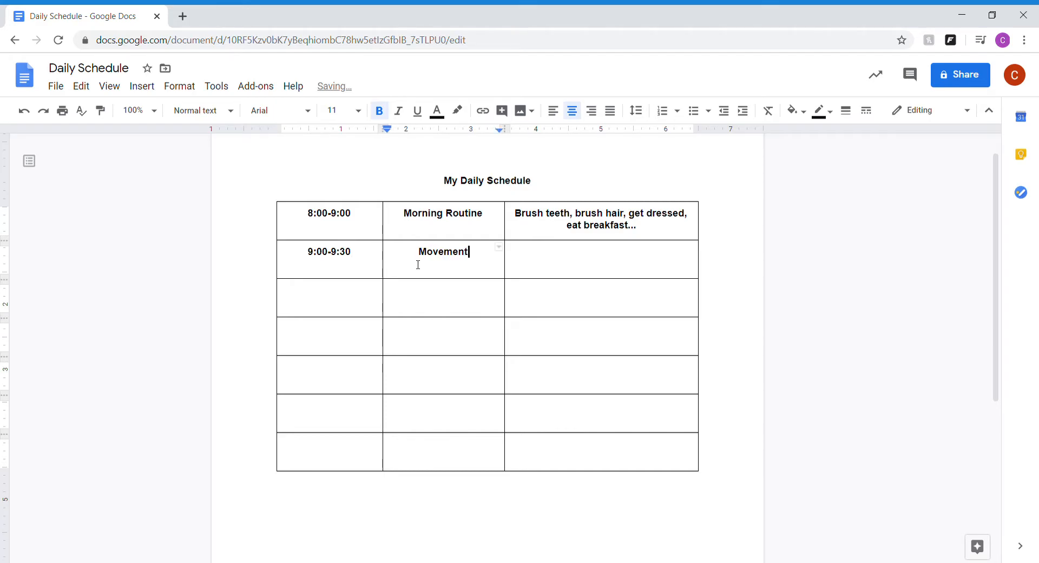
pyautogui.write(' Break')
# - Enter "Go Noodle, Yoga YouTube" in the details cell of the Movement Break row
pyautogui.click(537, 249)
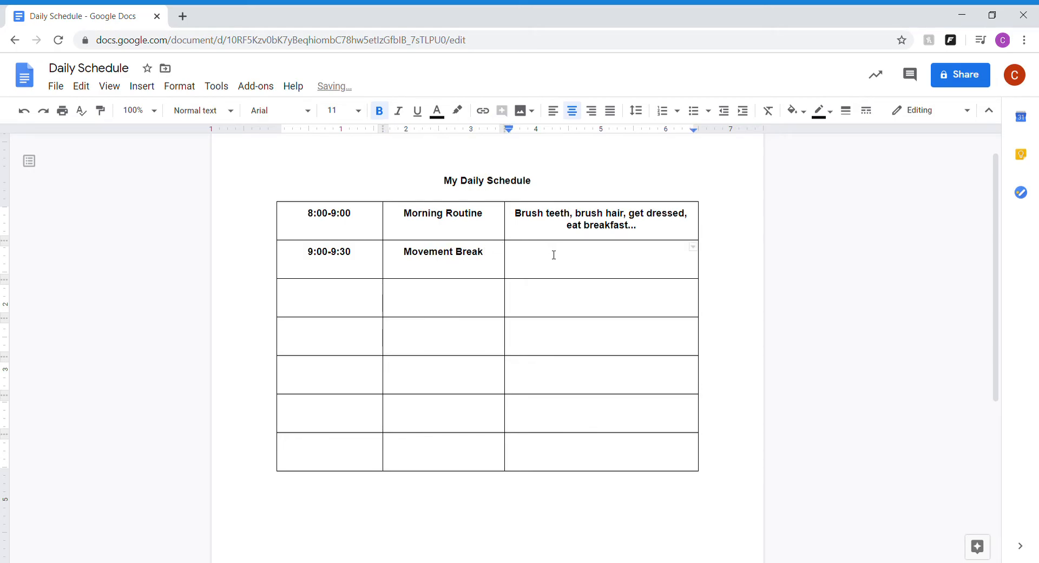
pyautogui.write('Go')
pyautogui.write(' Nood')
pyautogui.press('BackSpace')
pyautogui.write('odle, ')
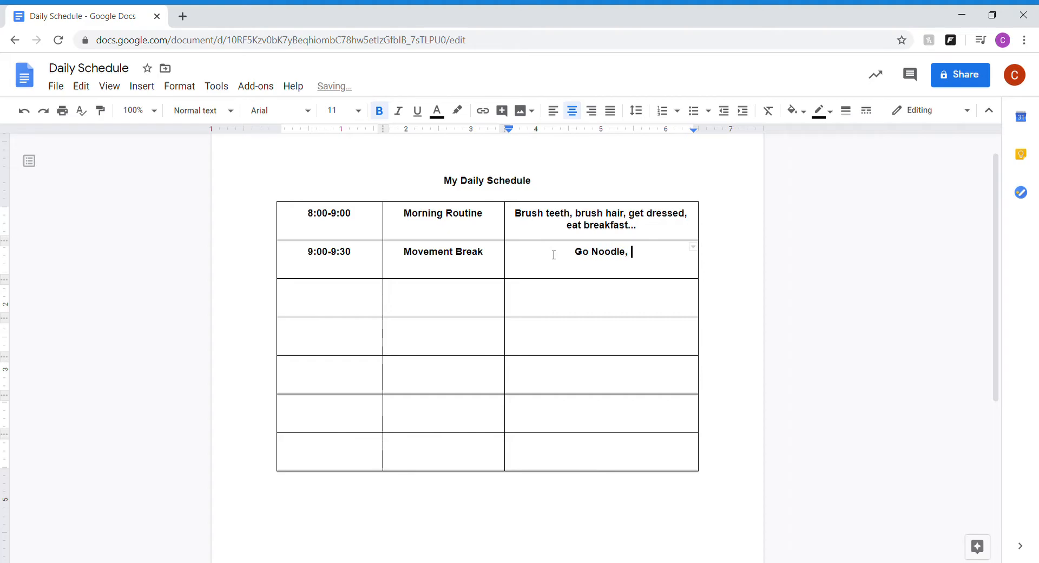
pyautogui.write('Yoga Yo')
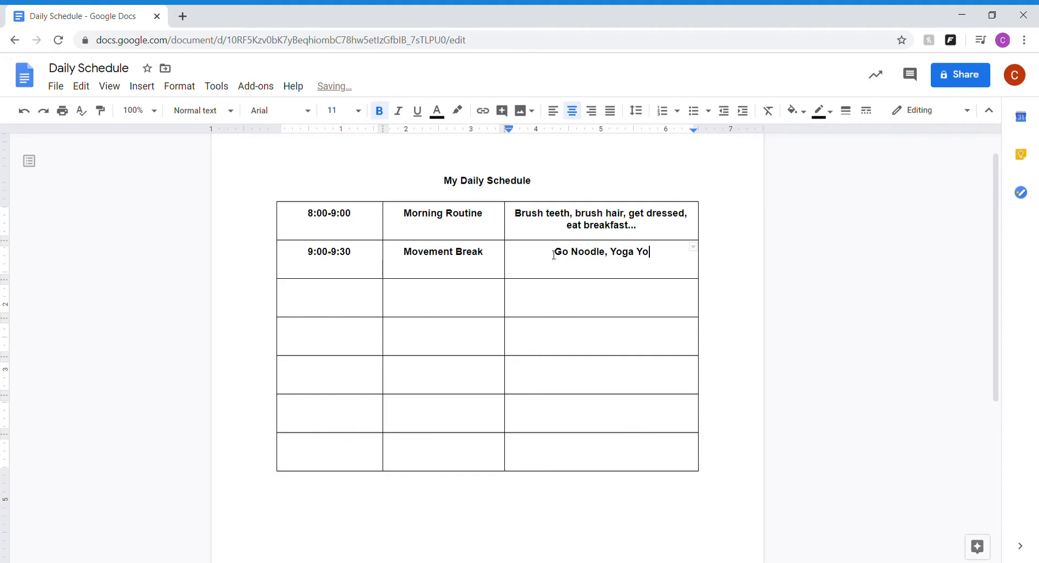
pyautogui.write('uTube')
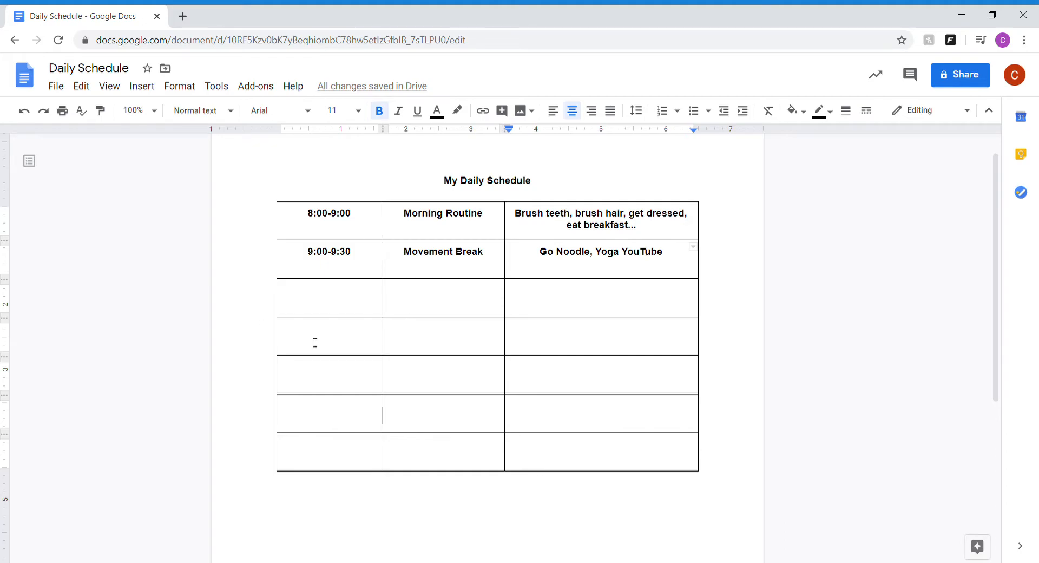
# - Fill the third row's time cell with 9:30-10:00 and its activity cell with "Reading"
pyautogui.tripleClick(337, 307)
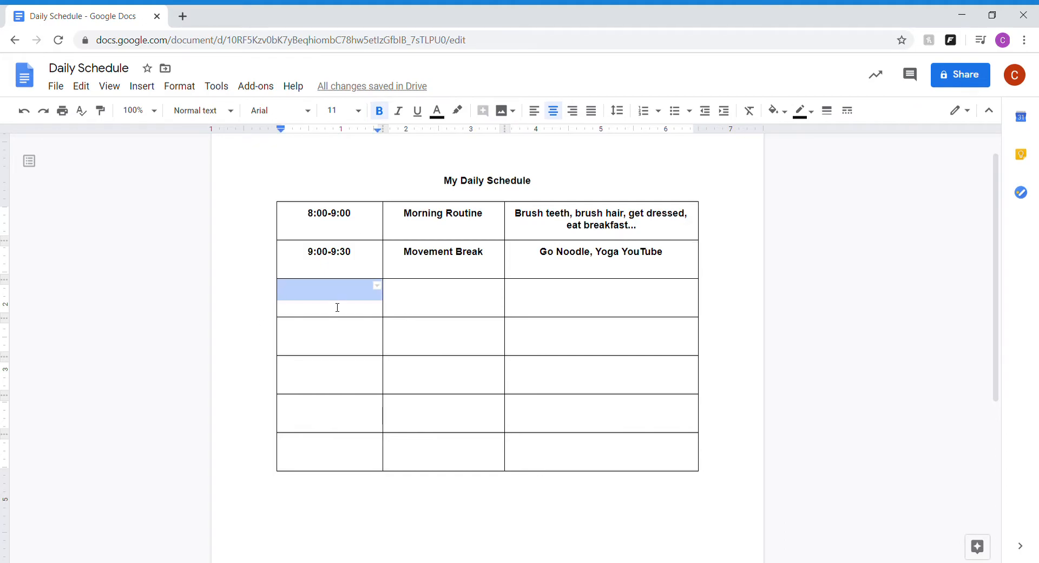
pyautogui.write('9:00-')
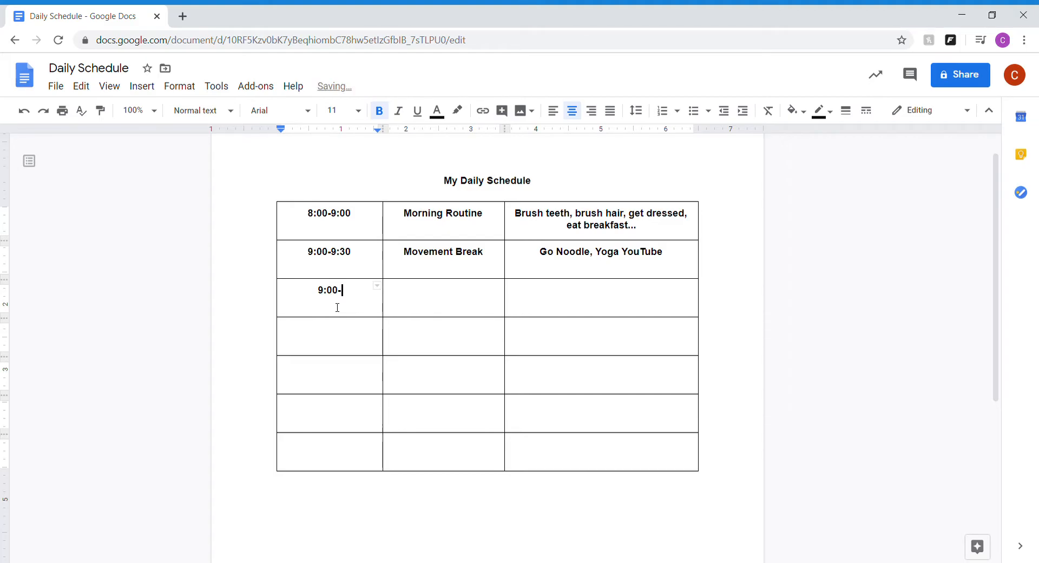
pyautogui.press('BackSpace')
pyautogui.press('BackSpace')
pyautogui.press('BackSpace')
pyautogui.write('30-10:00')
pyautogui.click(435, 316)
pyautogui.write('Re')
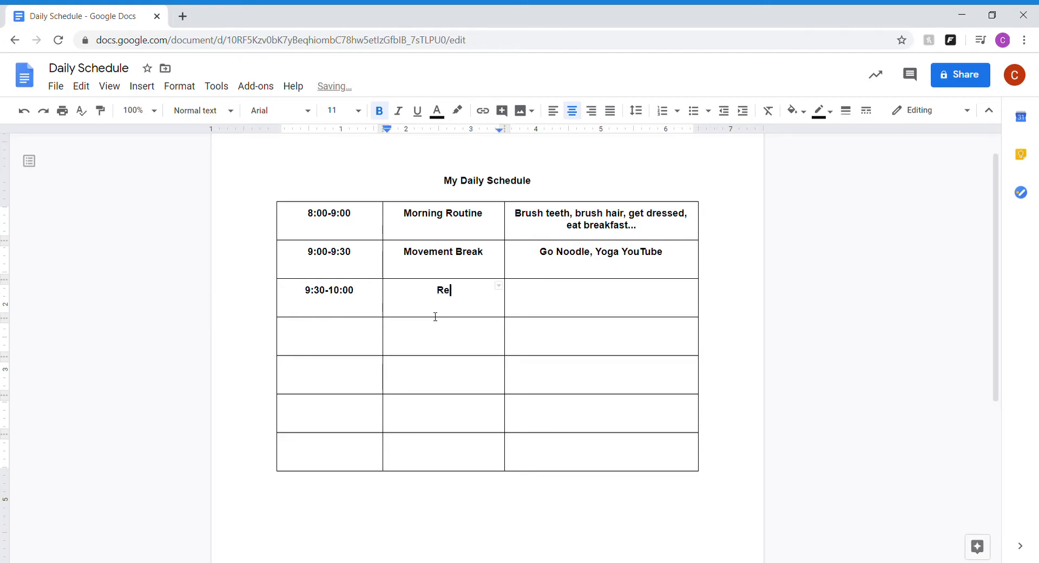
pyautogui.write('ading')
# - Enter "Get material, Find book, answer questions about the book" in the details cell of the Reading row
pyautogui.click(611, 308)
pyautogui.write('F')
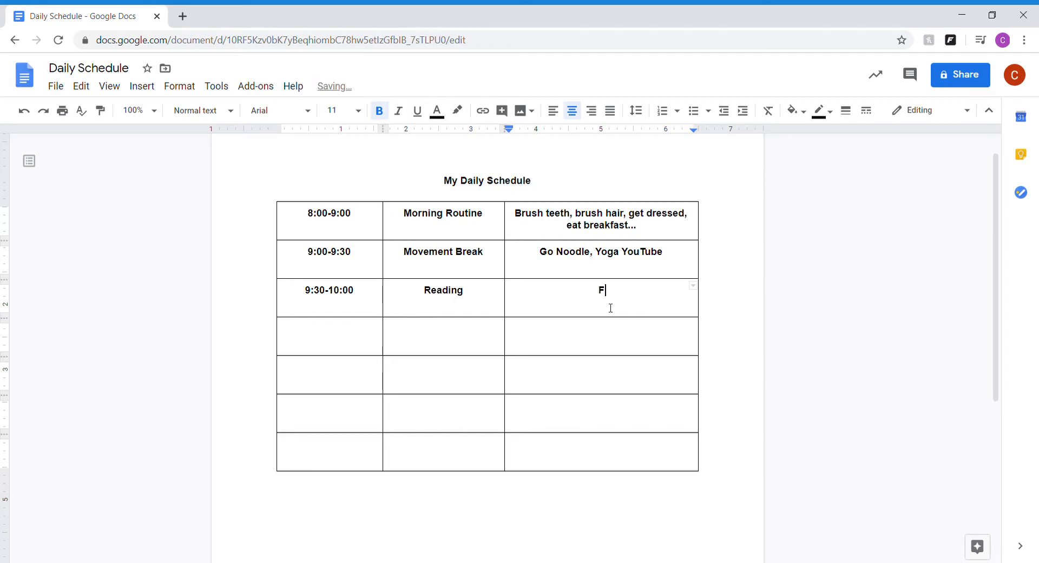
pyautogui.write('ind books')
pyautogui.press('BackSpace')
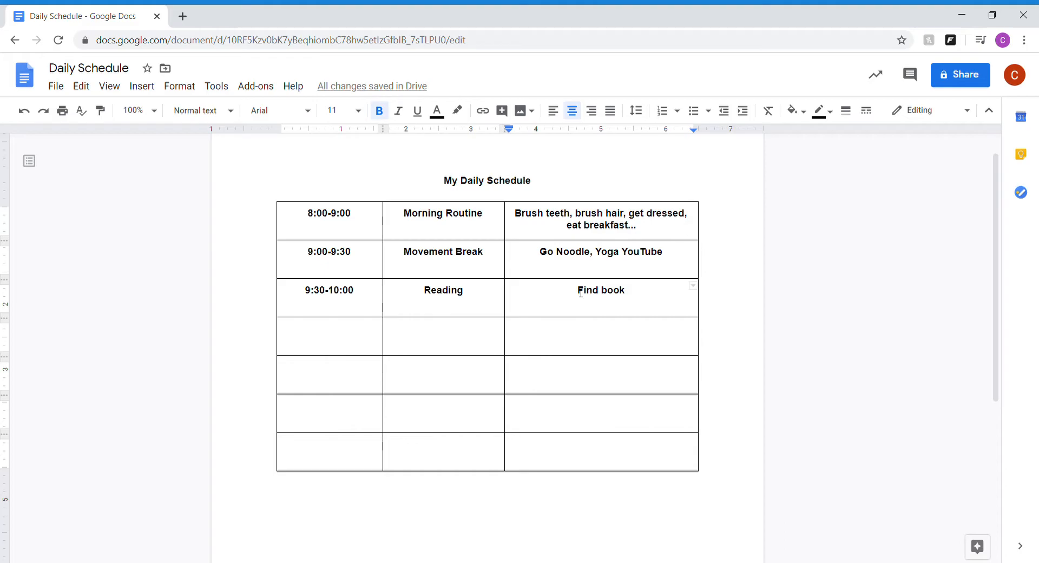
pyautogui.write('Get material,')
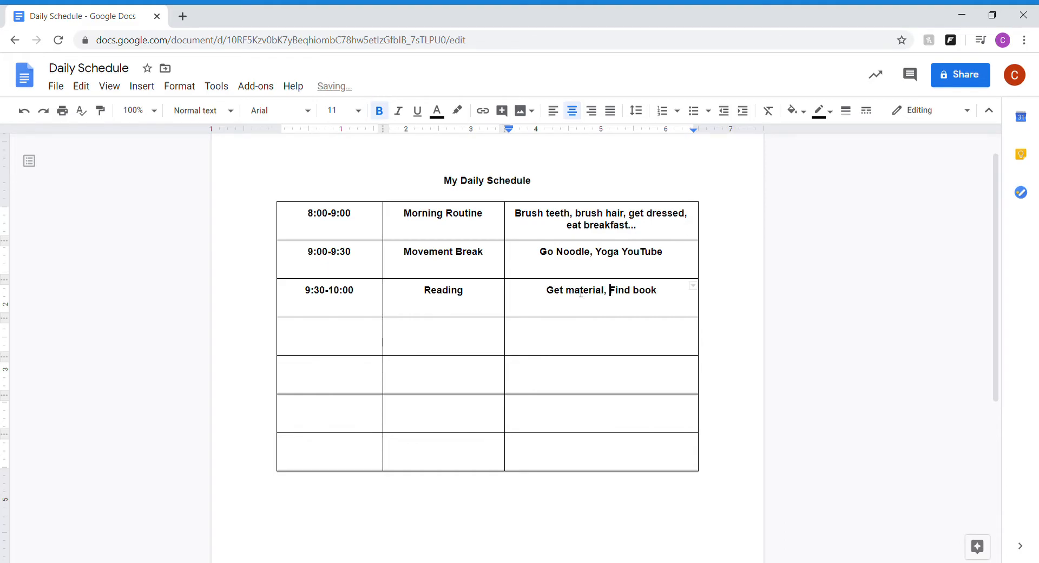
pyautogui.click(322, 353)
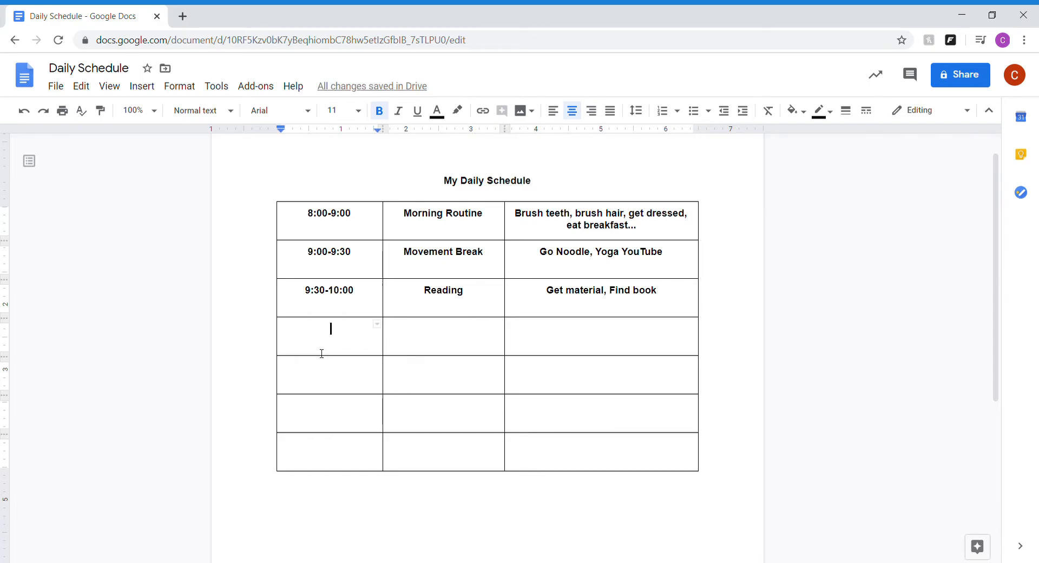
pyautogui.click(667, 293)
pyautogui.write(', an')
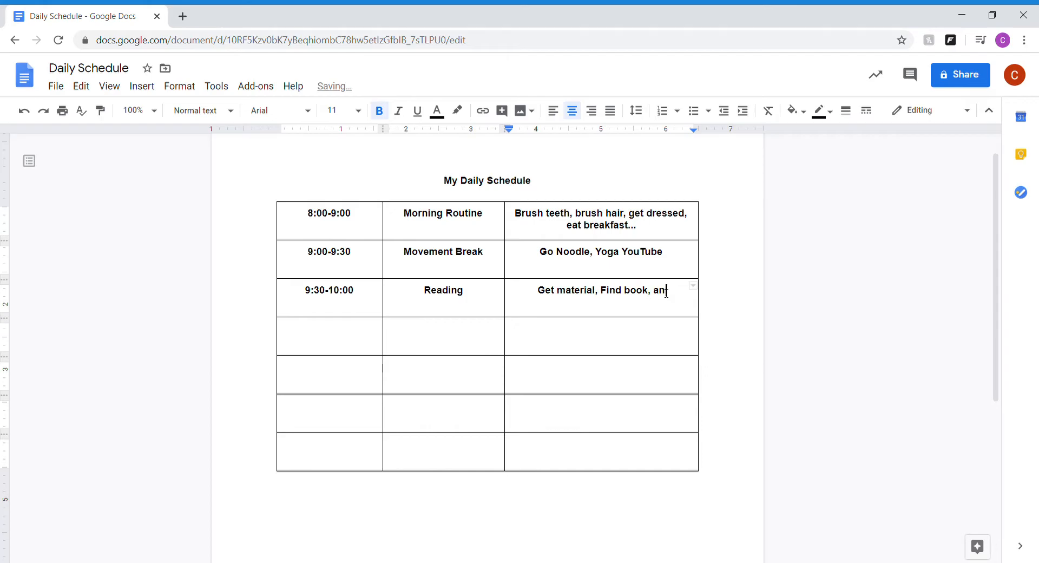
pyautogui.write('swer ')
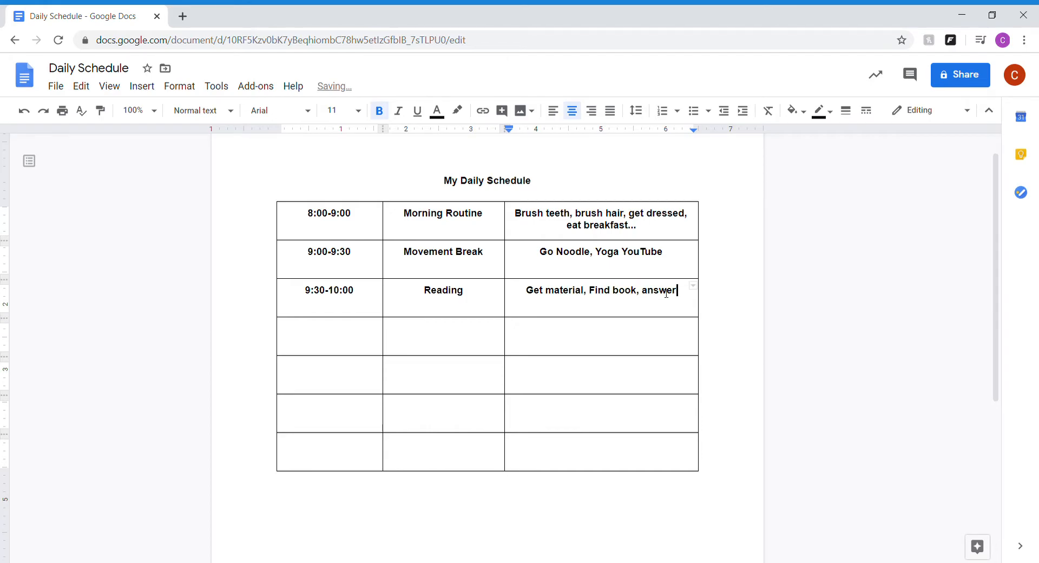
pyautogui.write('que')
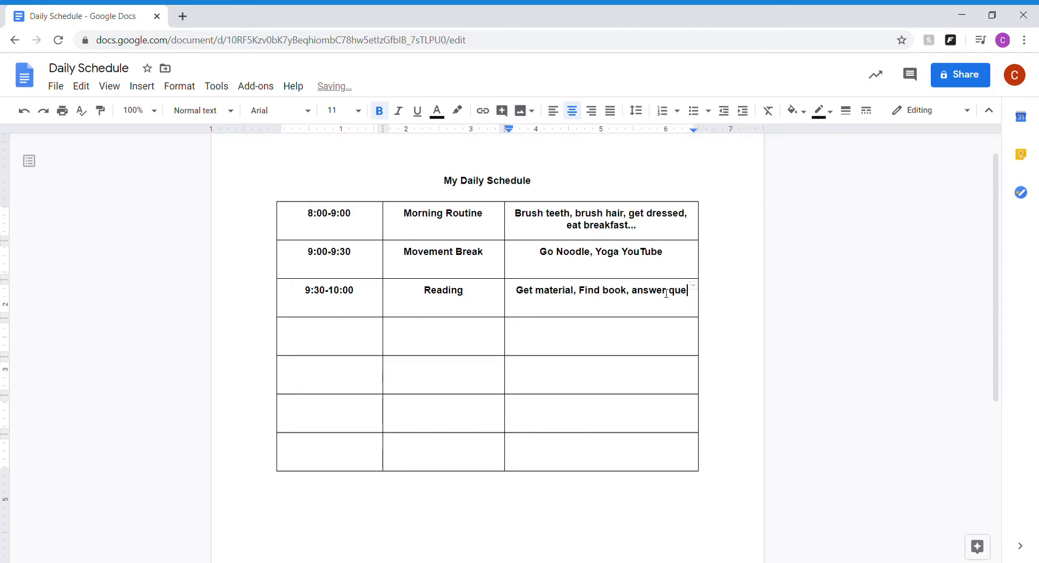
pyautogui.write('stions about the book')
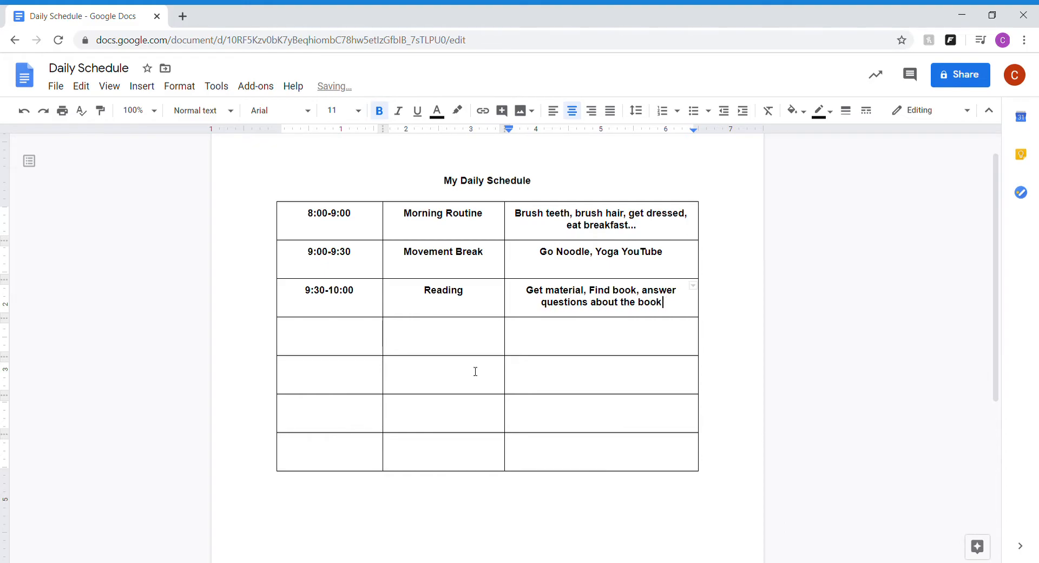
# - Fill the fourth row's time cell with 10:00-11:00 and its activity cell with "Math"
pyautogui.click(351, 345)
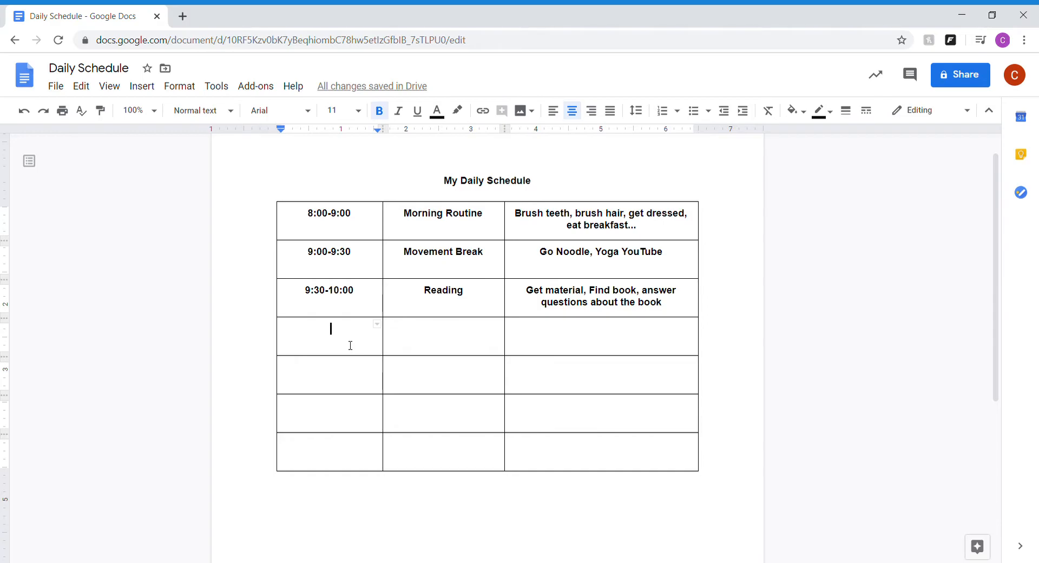
pyautogui.write('10:00')
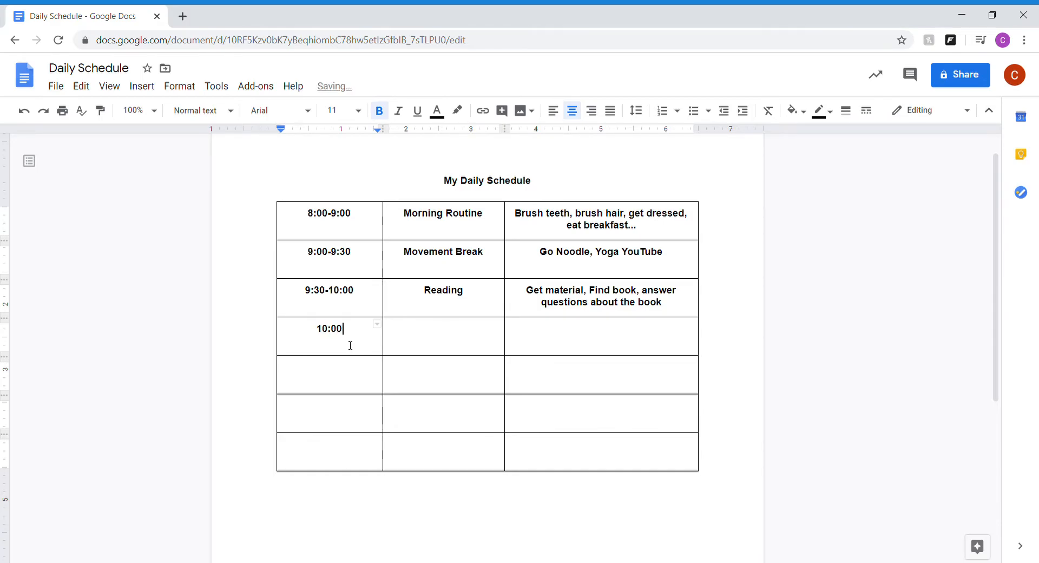
pyautogui.write('-11:00')
pyautogui.click(461, 334)
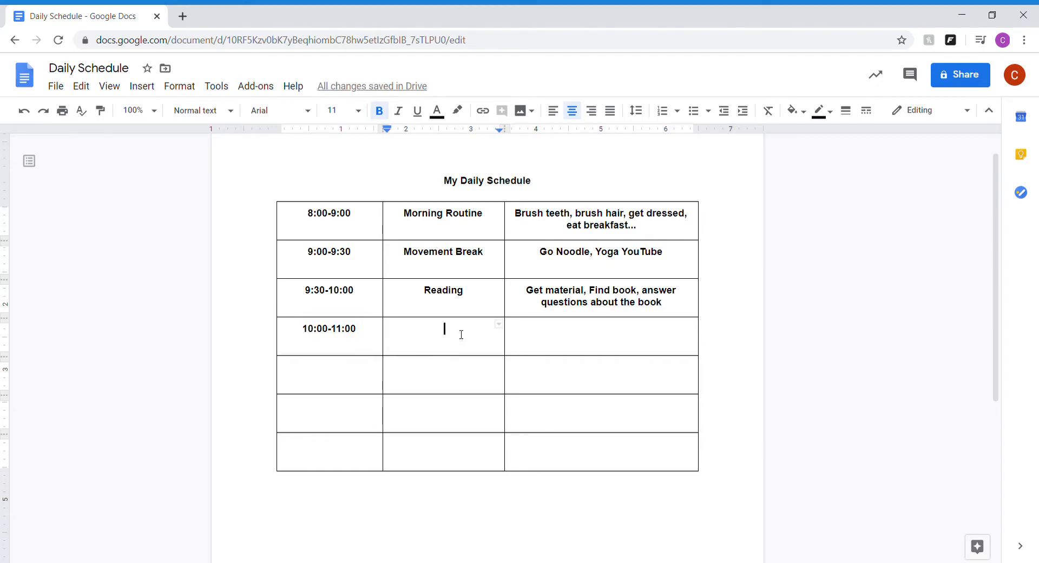
pyautogui.write('Math')
# - Enter "Get material, learn the math lesson for the day" in the details cell of the Math row
pyautogui.click(563, 330)
pyautogui.write('G')
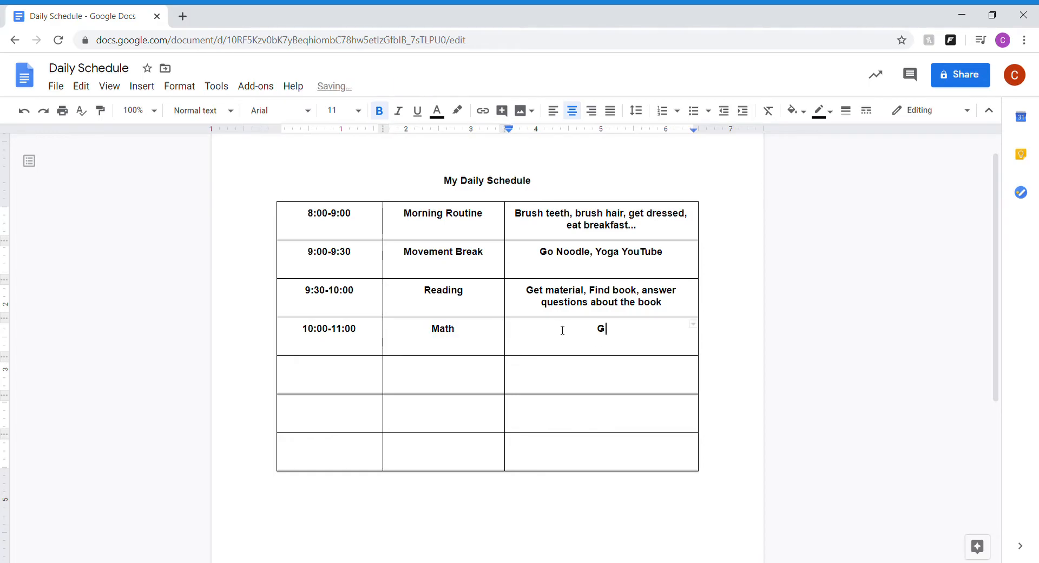
pyautogui.write('et')
pyautogui.press('BackSpace')
pyautogui.press('BackSpace')
pyautogui.write('et material, ')
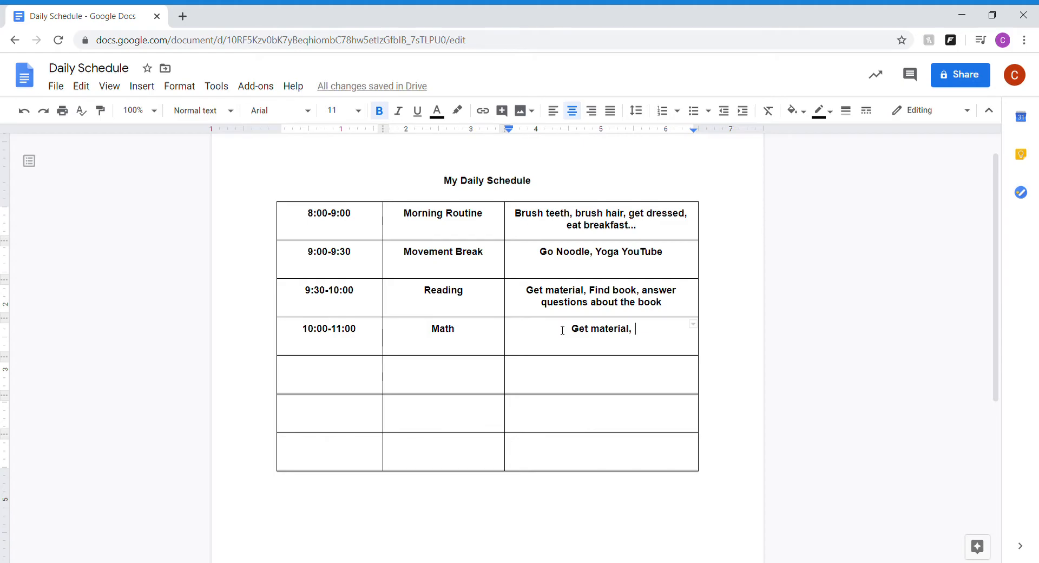
pyautogui.write('learn')
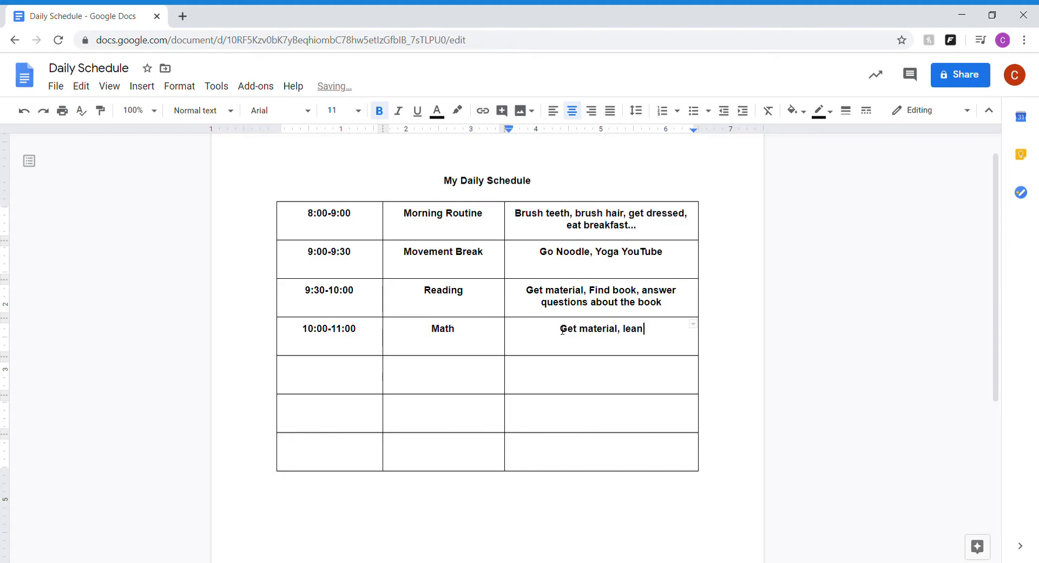
pyautogui.write(' the ')
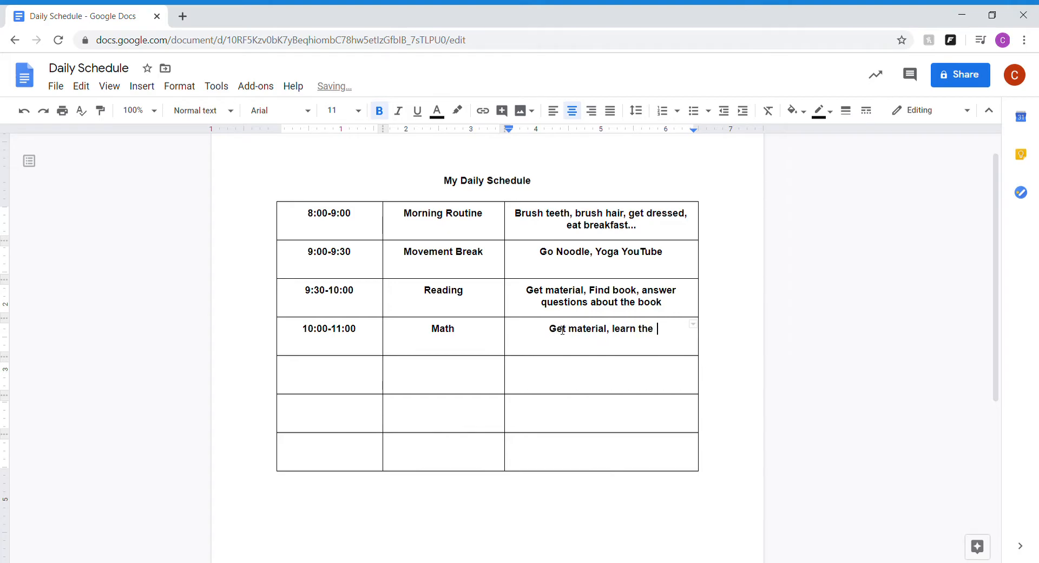
pyautogui.write('math les')
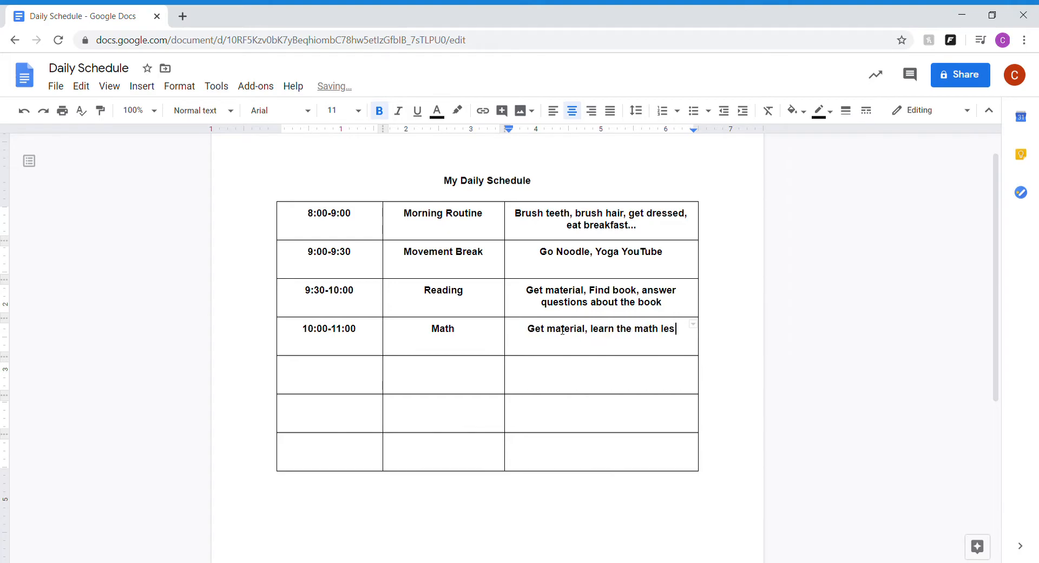
pyautogui.write('son for the day')
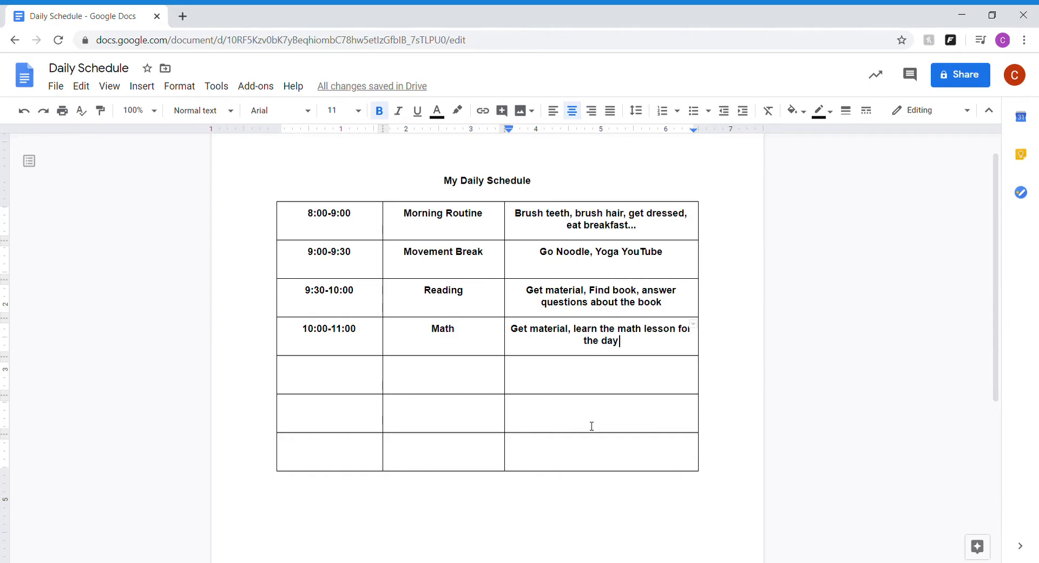
# - Insert an empty table row directly above the Math row
pyautogui.click(359, 374)
pyautogui.moveTo(304, 335); pyautogui.dragTo(428, 332)
pyautogui.click(599, 347)
pyautogui.moveTo(310, 332); pyautogui.dragTo(622, 347)
pyautogui.rightClick(379, 338)
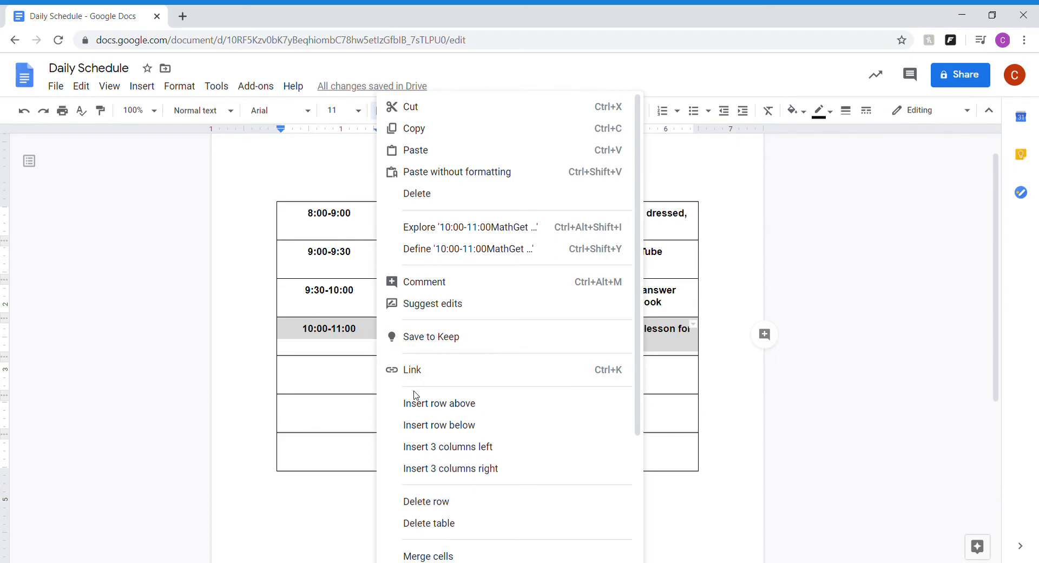
pyautogui.click(456, 415)
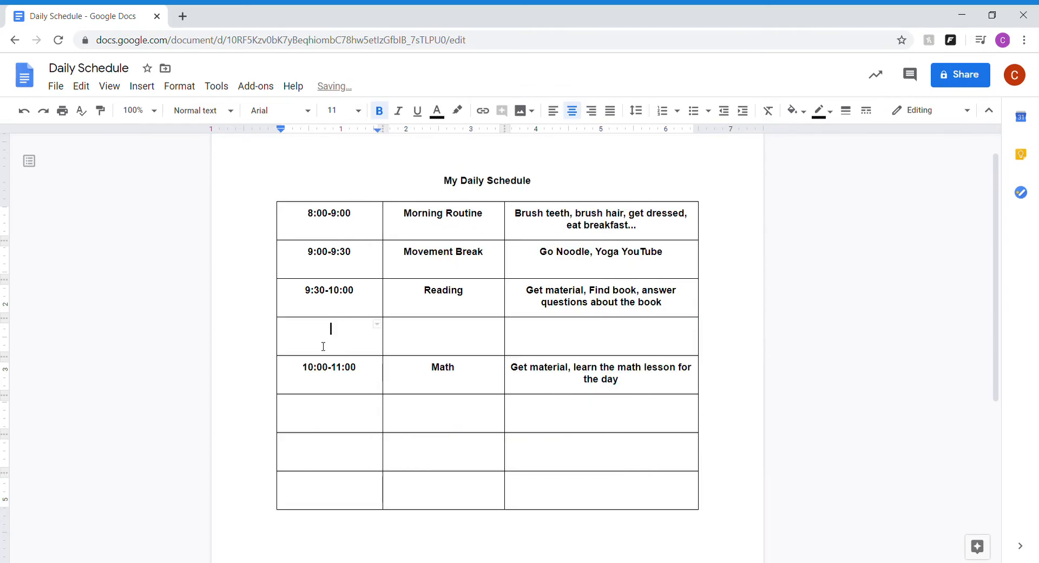
# - Fill the empty row above Math with time 10:00-10:15, activity "Snack" and details "Eat your snack"
pyautogui.write('Snack')
pyautogui.click(346, 346)
pyautogui.write('10:00-10:15')
pyautogui.click(579, 334)
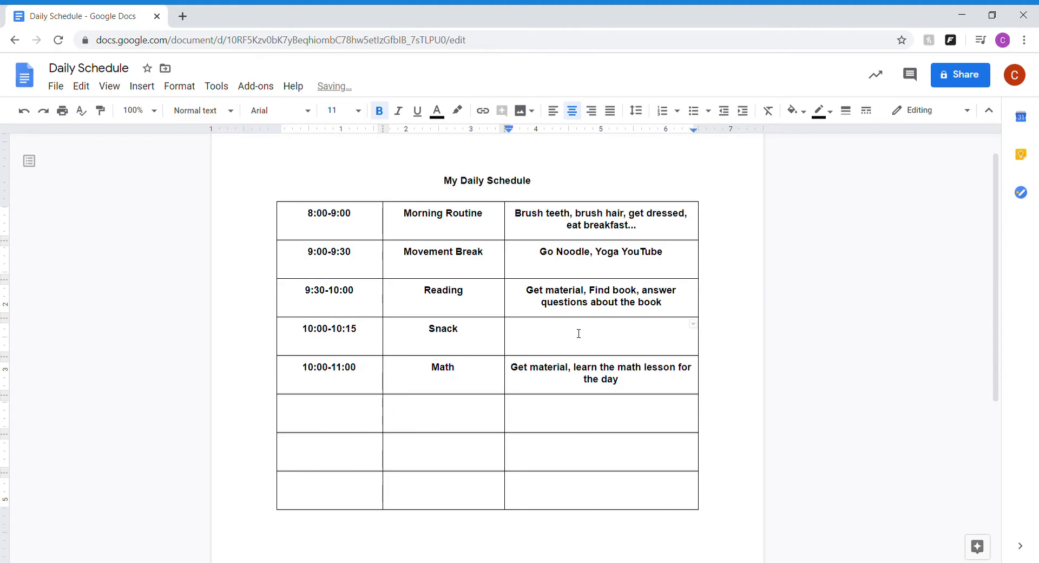
pyautogui.write('Eat your snack')
# - Change the start time in the Math row to 10:15
pyautogui.click(331, 372)
pyautogui.press('BackSpace')
pyautogui.press('BackSpace')
pyautogui.write('15')
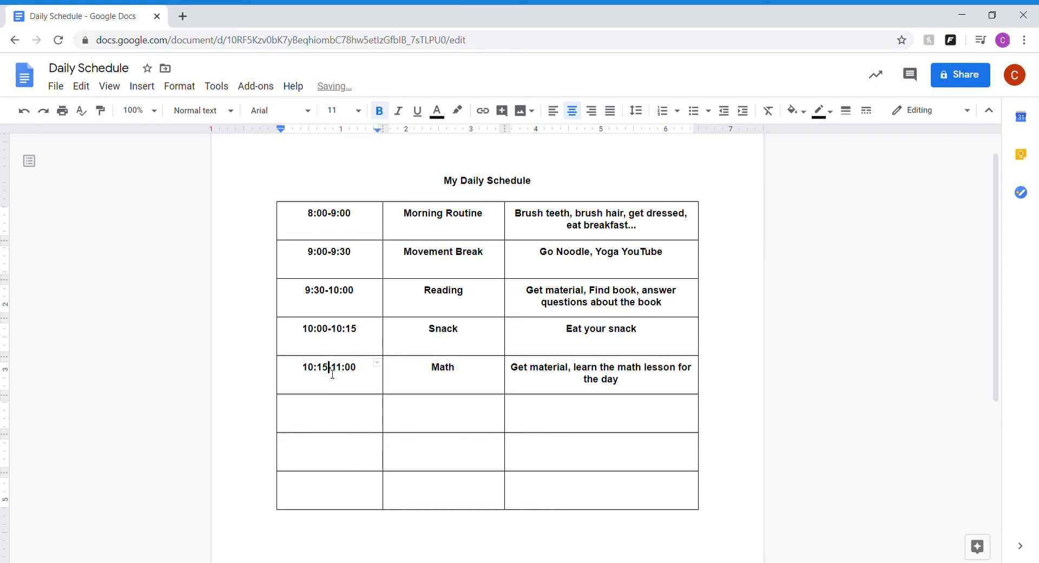
pyautogui.click(360, 372)
# - Enter "Craft/Art" and "Lunch" in the activity cells of the two rows below Math
pyautogui.click(338, 427)
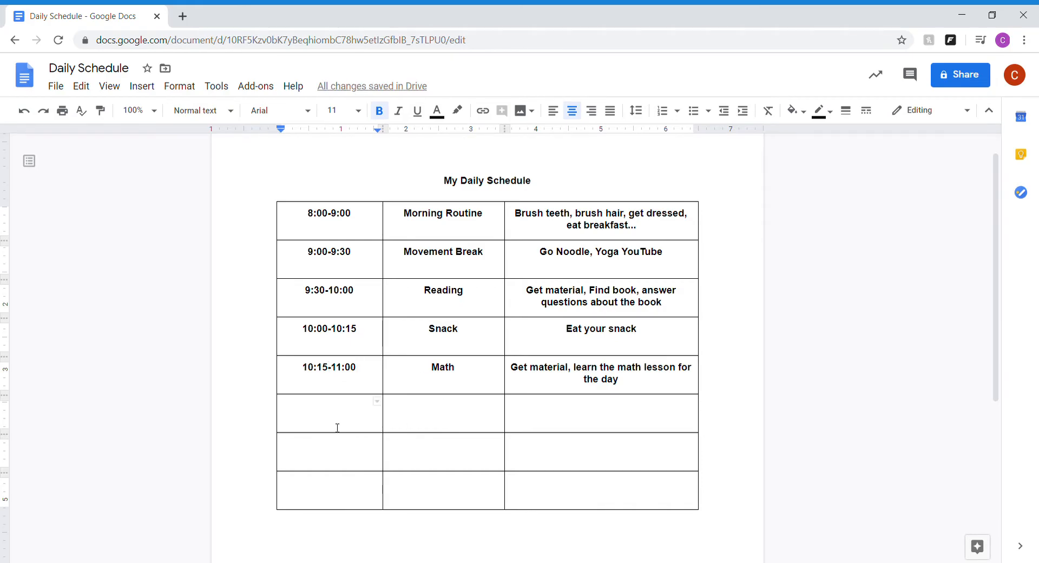
pyautogui.click(439, 424)
pyautogui.write('Cra')
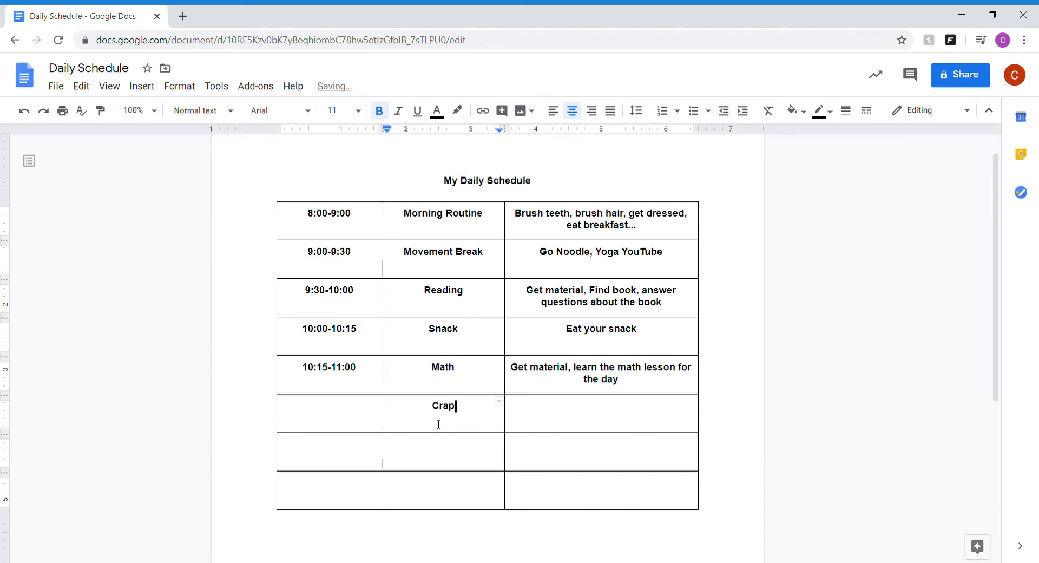
pyautogui.write('ft/Art')
pyautogui.click(465, 458)
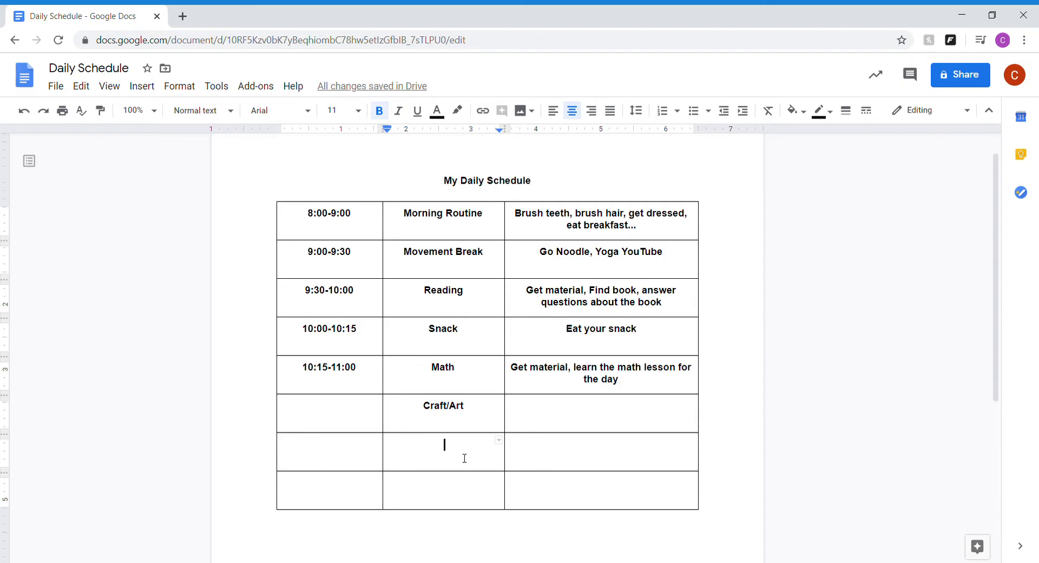
pyautogui.write('Lunch')
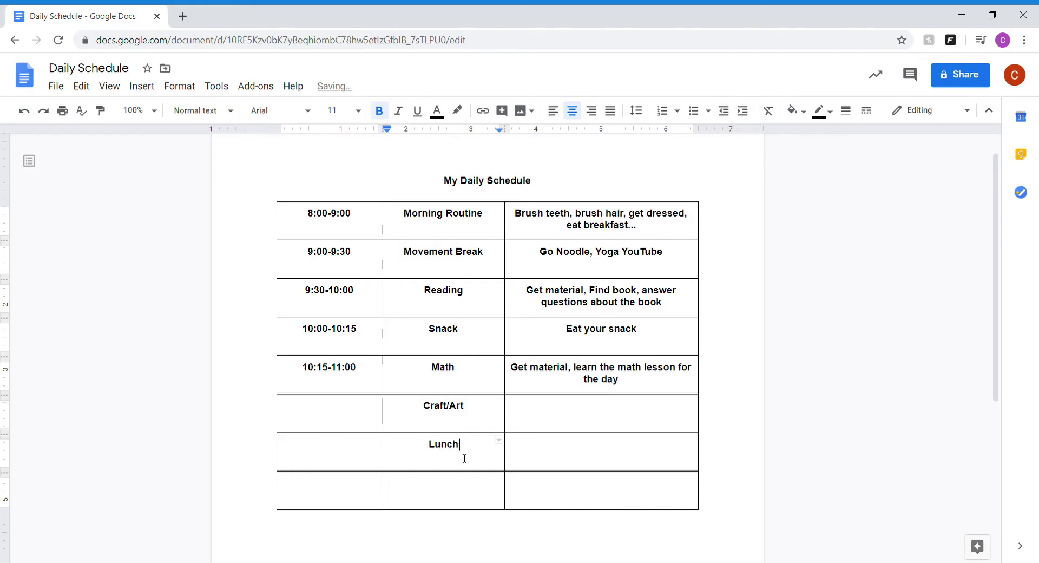
pyautogui.click(464, 510)
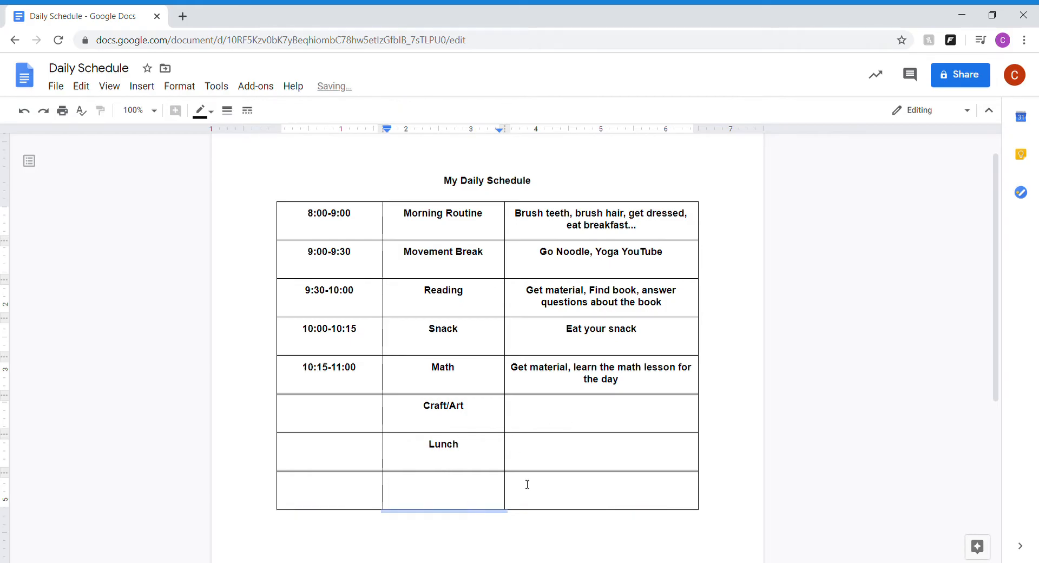
pyautogui.click(528, 484)
pyautogui.click(473, 497)
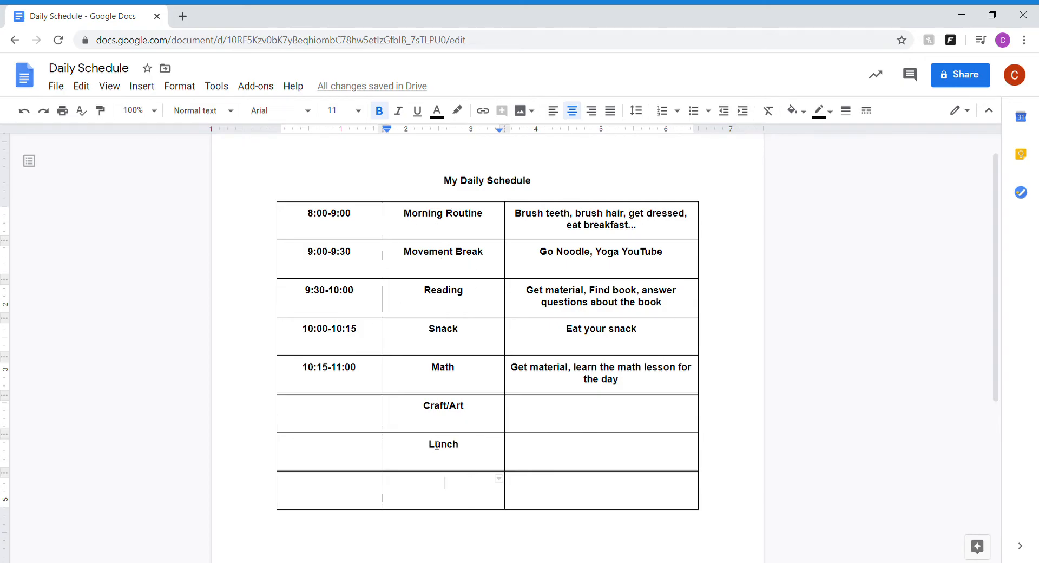
# - Shade the Morning Routine row light magenta and the Movement Break row light red
pyautogui.click(644, 230)
pyautogui.scroll(1, 386, 396)
pyautogui.moveTo(688, 266); pyautogui.dragTo(379, 263)
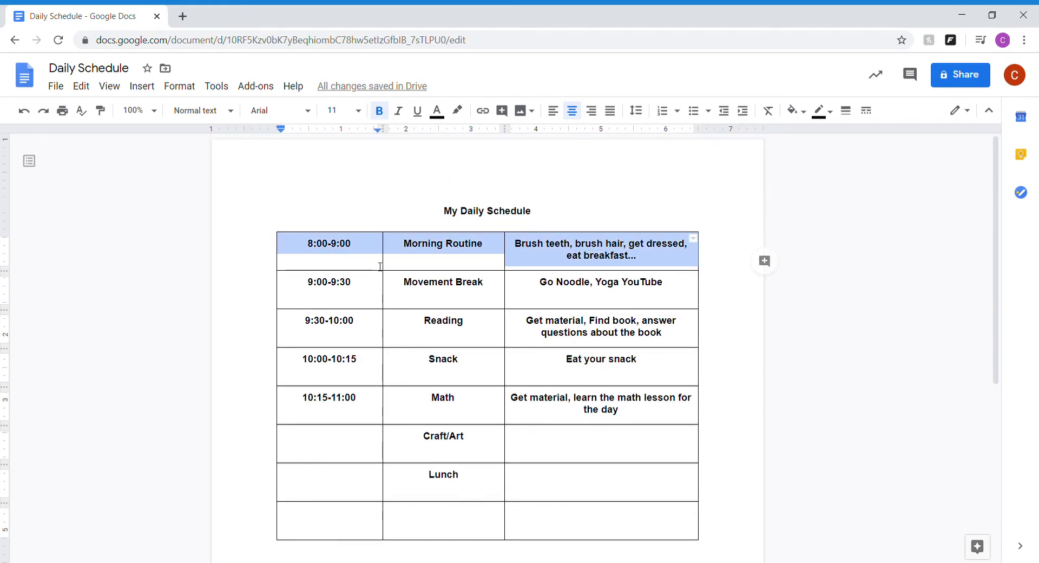
pyautogui.click(807, 118)
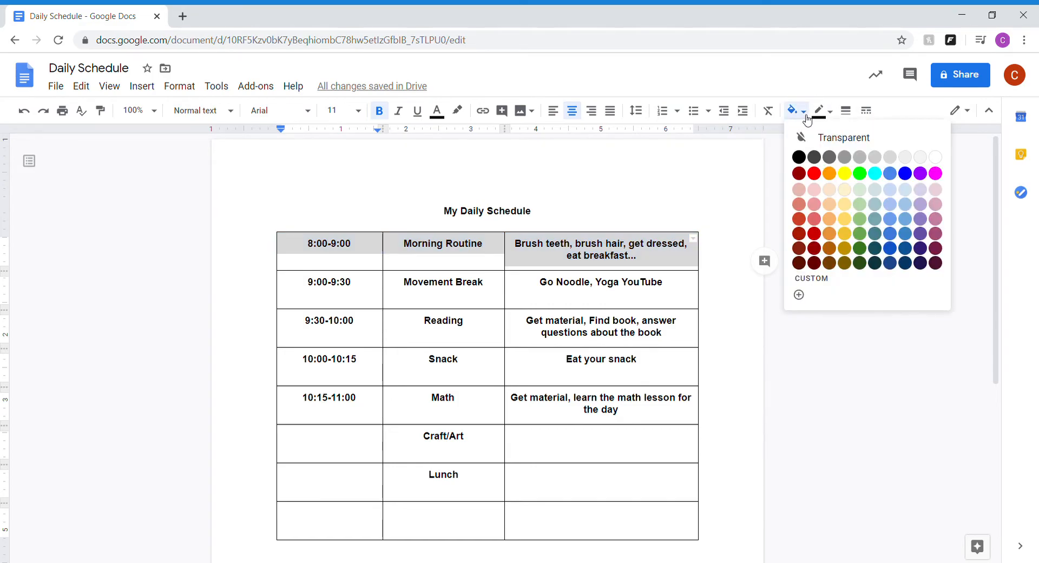
pyautogui.click(936, 191)
pyautogui.moveTo(697, 294); pyautogui.dragTo(381, 294)
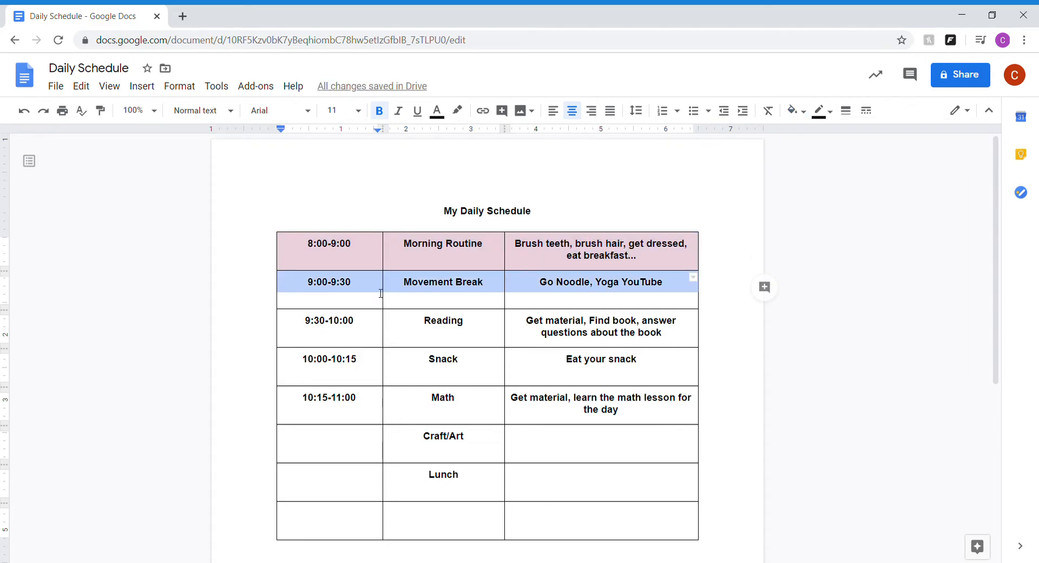
pyautogui.click(804, 113)
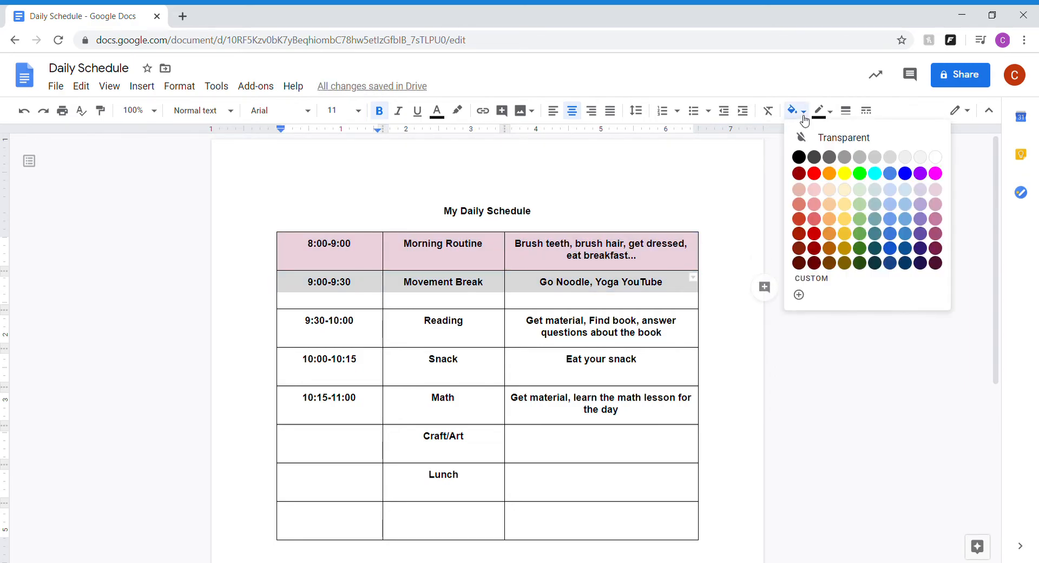
pyautogui.click(814, 190)
# - Shade the Reading row light yellow and the Snack row light blue
pyautogui.click(659, 332)
pyautogui.moveTo(558, 328); pyautogui.dragTo(379, 330)
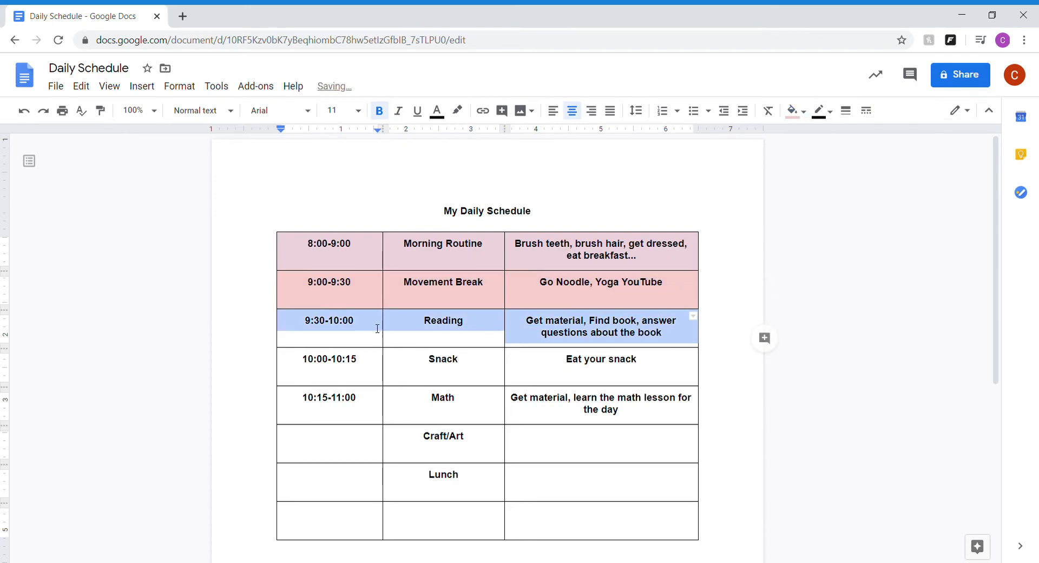
pyautogui.click(803, 112)
pyautogui.click(845, 189)
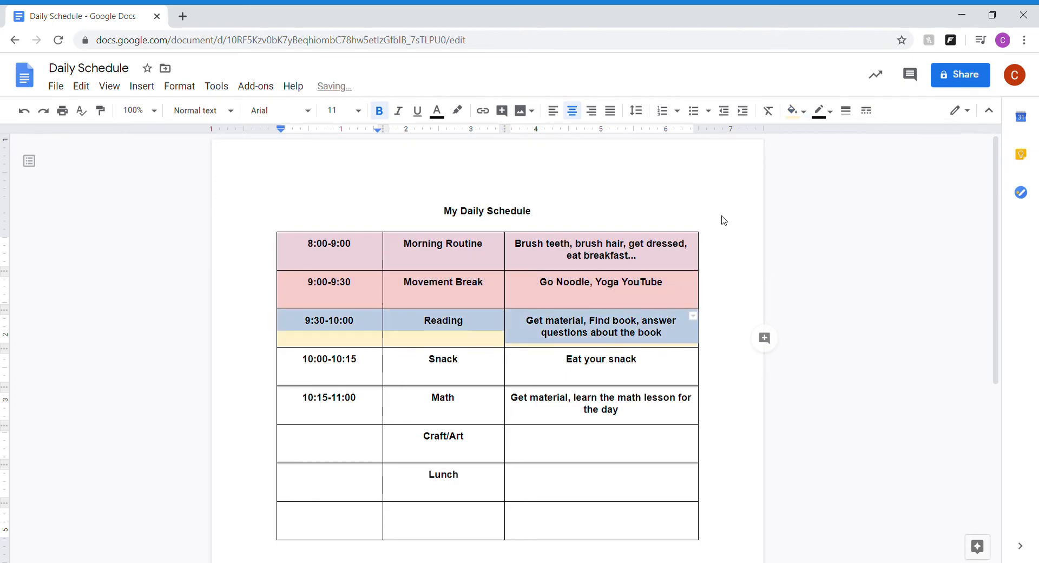
pyautogui.moveTo(650, 359); pyautogui.dragTo(372, 365)
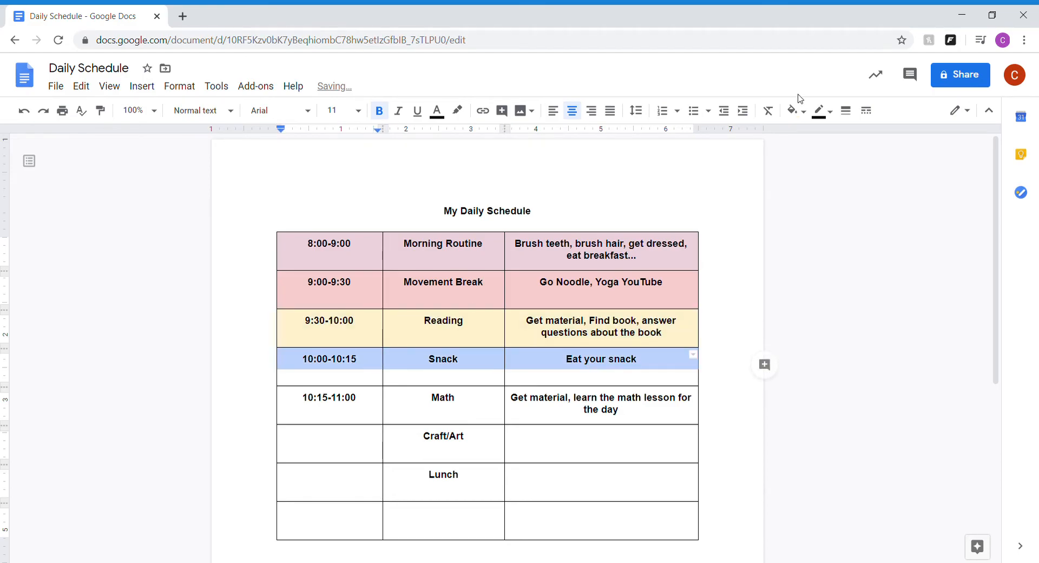
pyautogui.click(794, 111)
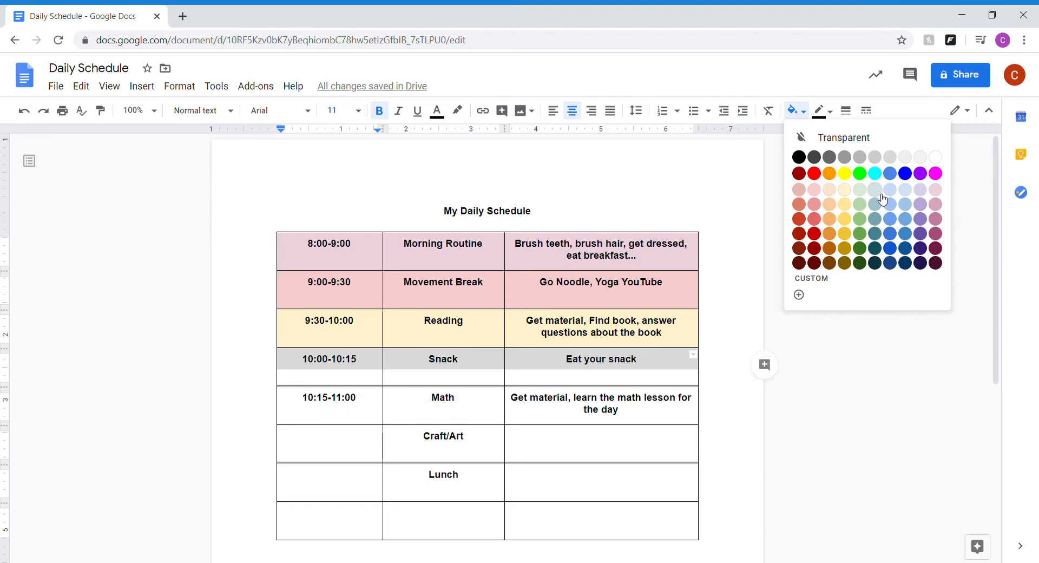
pyautogui.click(912, 194)
# - Set the background color of all three cells in the Math row to light green
pyautogui.moveTo(693, 402); pyautogui.dragTo(377, 408)
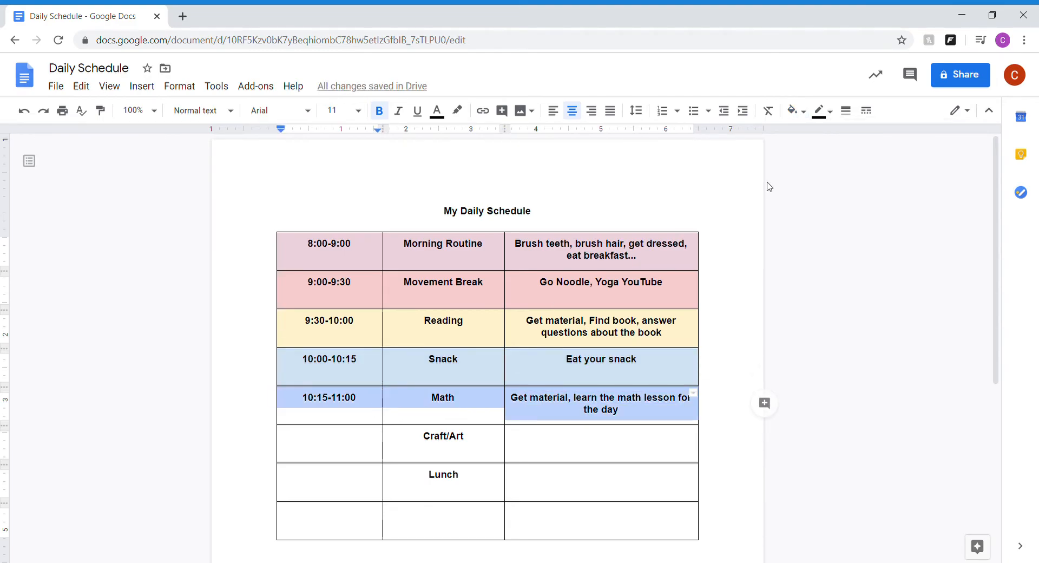
pyautogui.click(803, 111)
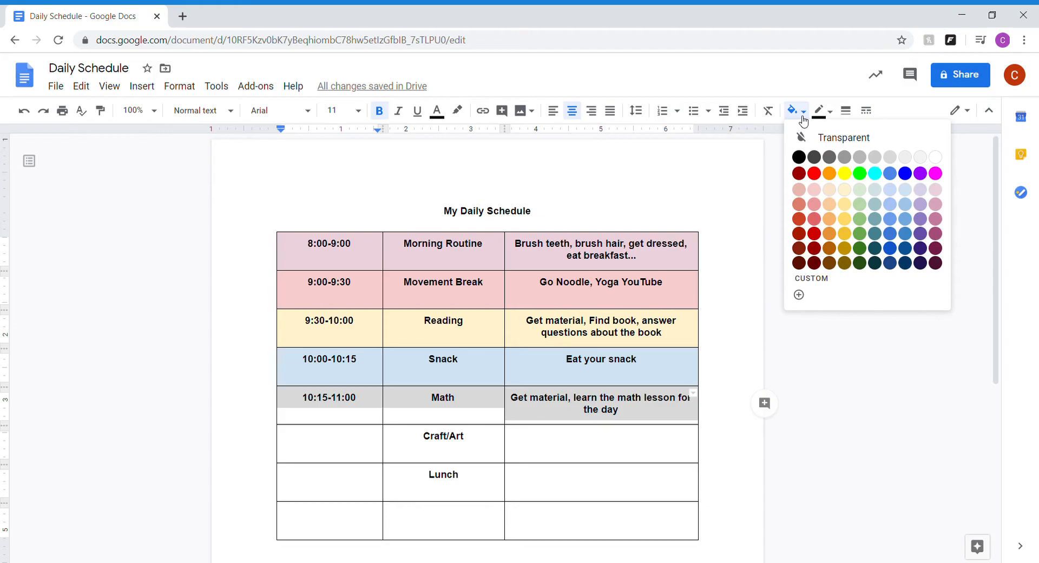
pyautogui.click(862, 194)
# - Set the background color of the whole Craft/Art row to dark green
pyautogui.moveTo(647, 447); pyautogui.dragTo(373, 440)
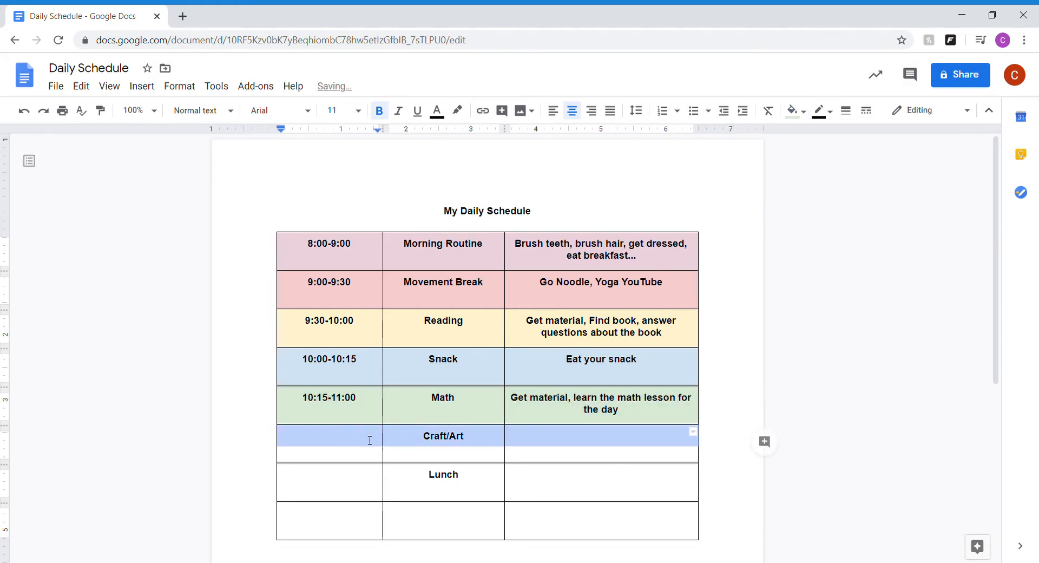
pyautogui.click(796, 111)
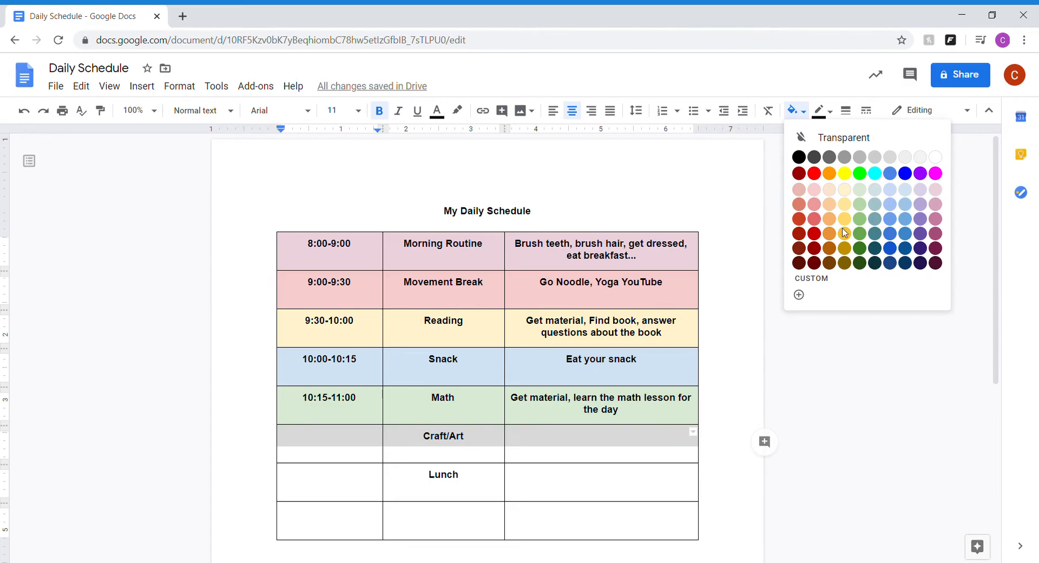
pyautogui.click(861, 248)
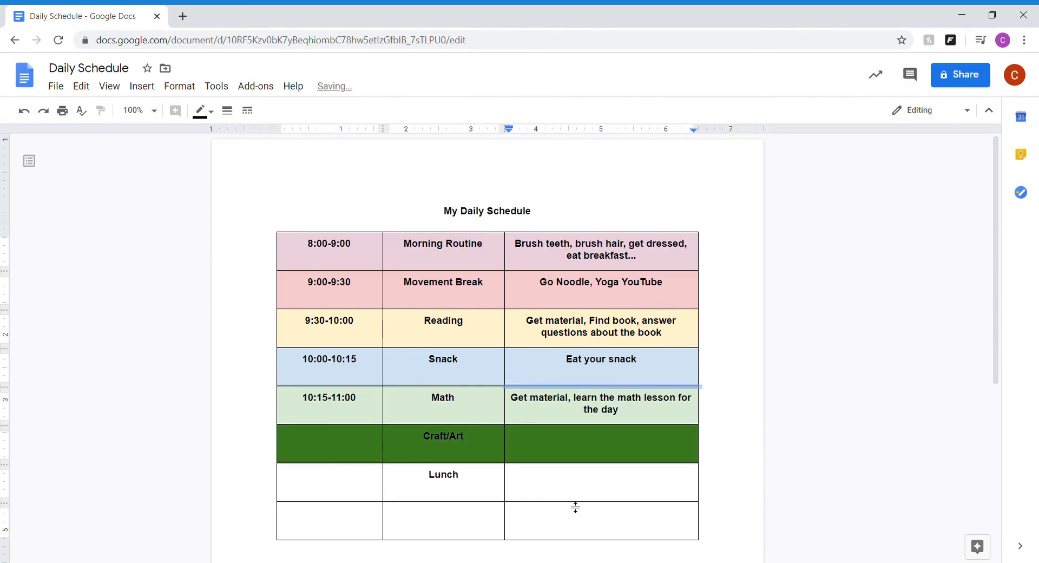
# - Change the background color of the Craft/Art row to light orange
pyautogui.moveTo(615, 454); pyautogui.dragTo(359, 453)
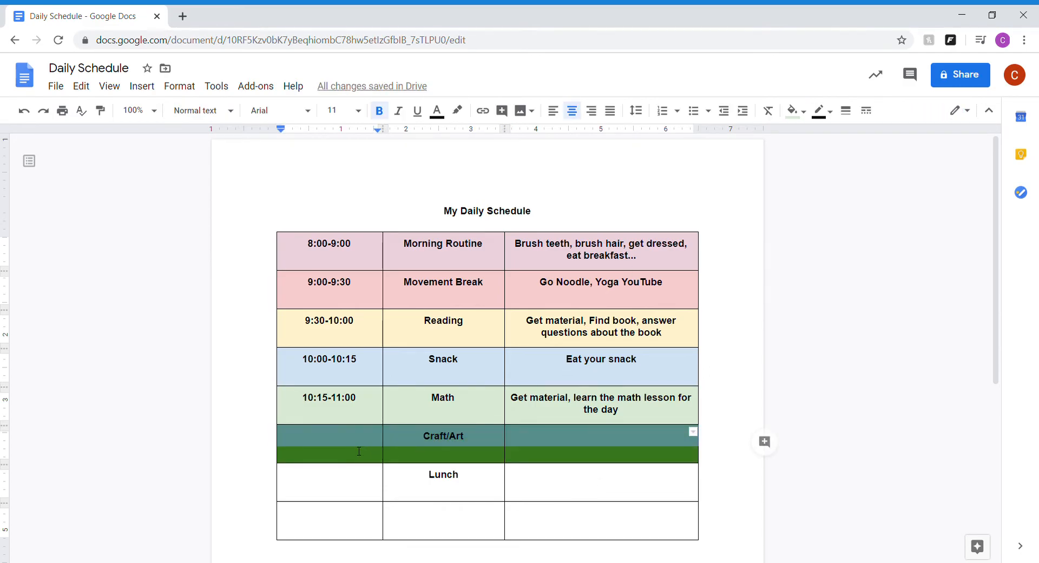
pyautogui.click(798, 113)
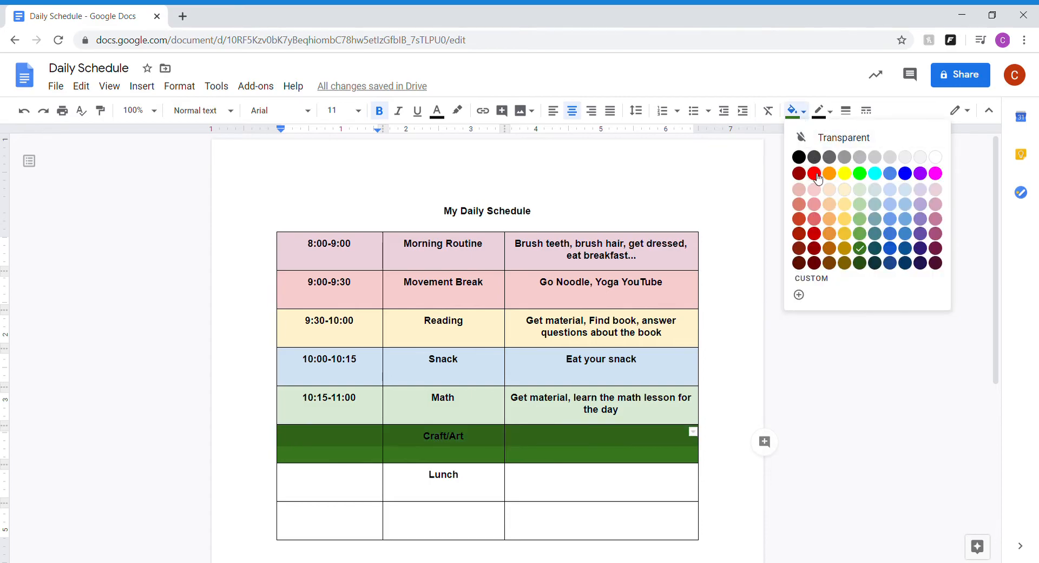
pyautogui.click(829, 189)
pyautogui.click(607, 360)
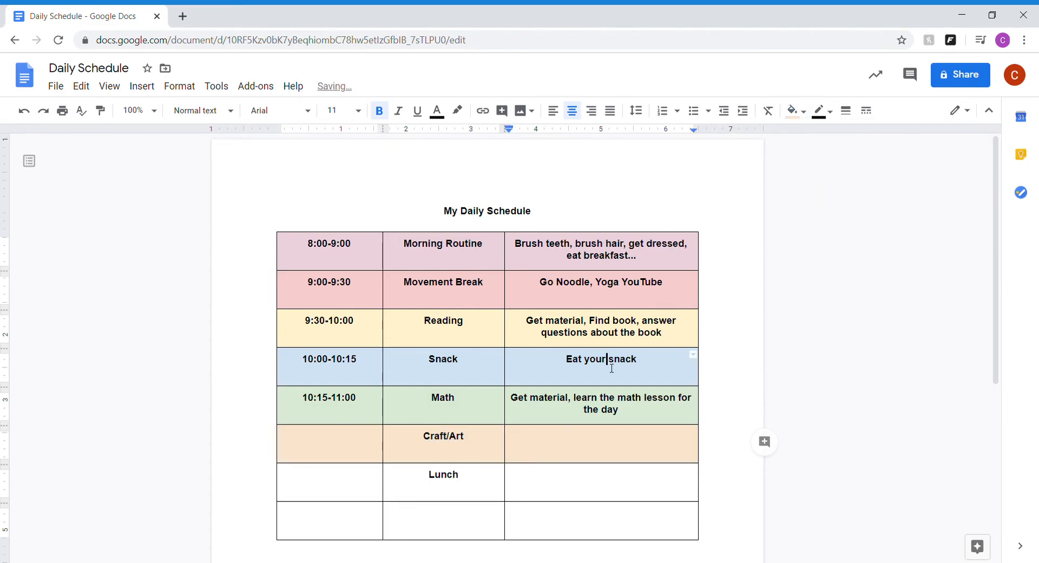
# - Set the background color of the whole Lunch row to light magenta
pyautogui.moveTo(601, 488); pyautogui.dragTo(360, 487)
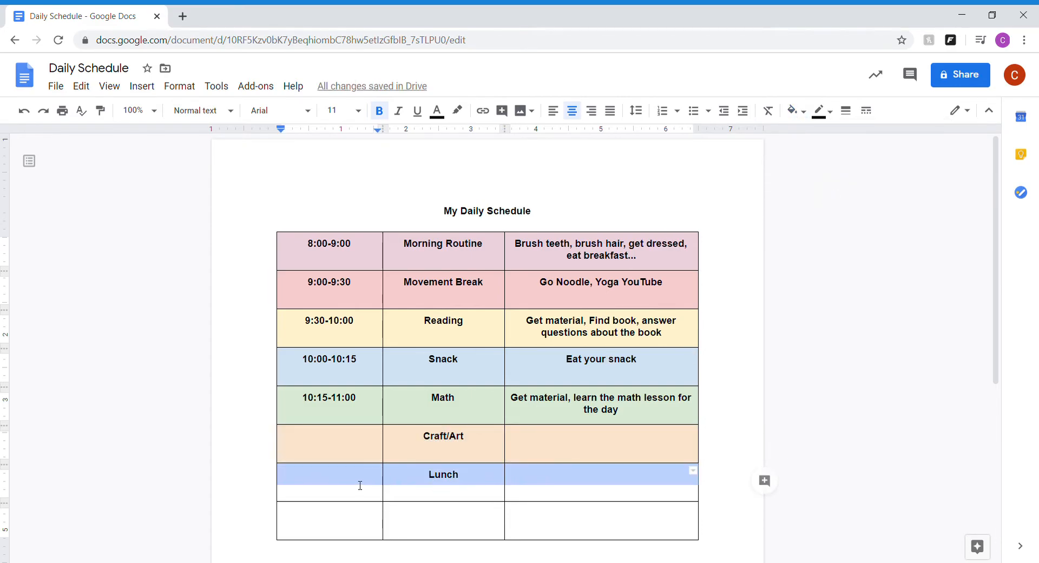
pyautogui.click(798, 113)
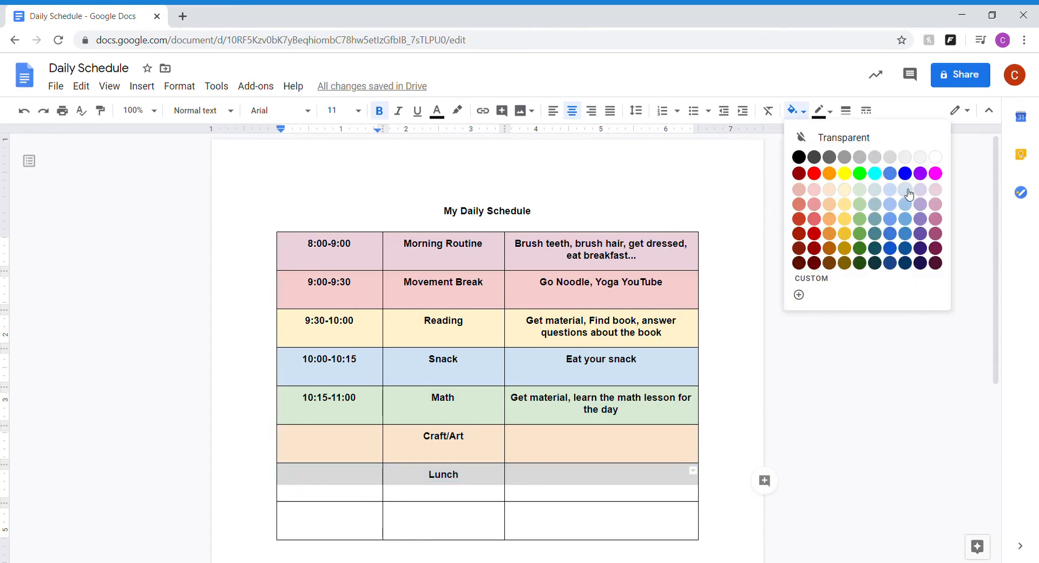
pyautogui.click(936, 191)
pyautogui.click(631, 351)
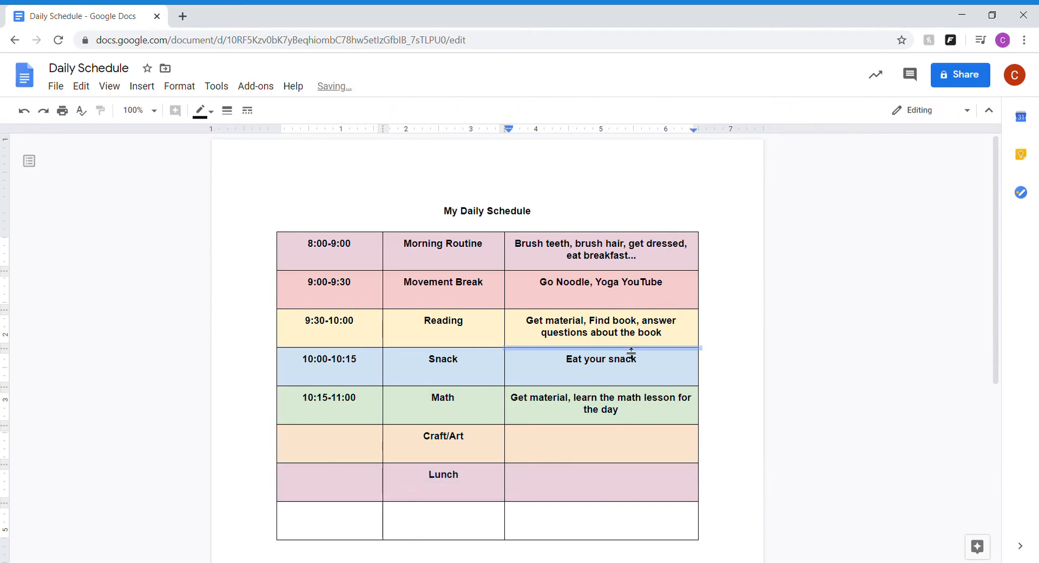
# - Set the background color of the empty last table row to light orange
pyautogui.moveTo(615, 526); pyautogui.dragTo(355, 518)
pyautogui.click(774, 110)
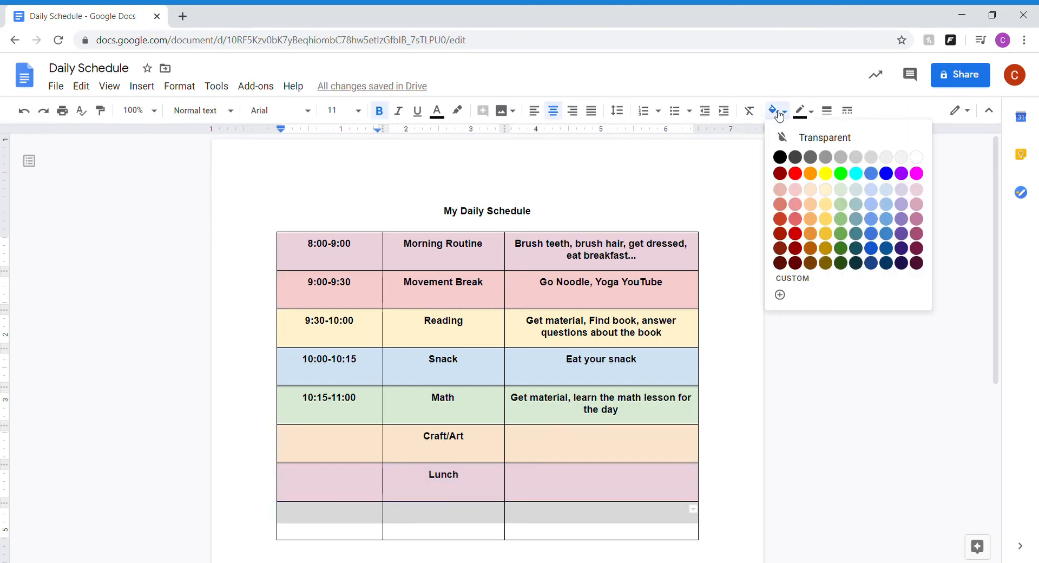
pyautogui.click(812, 190)
pyautogui.click(574, 416)
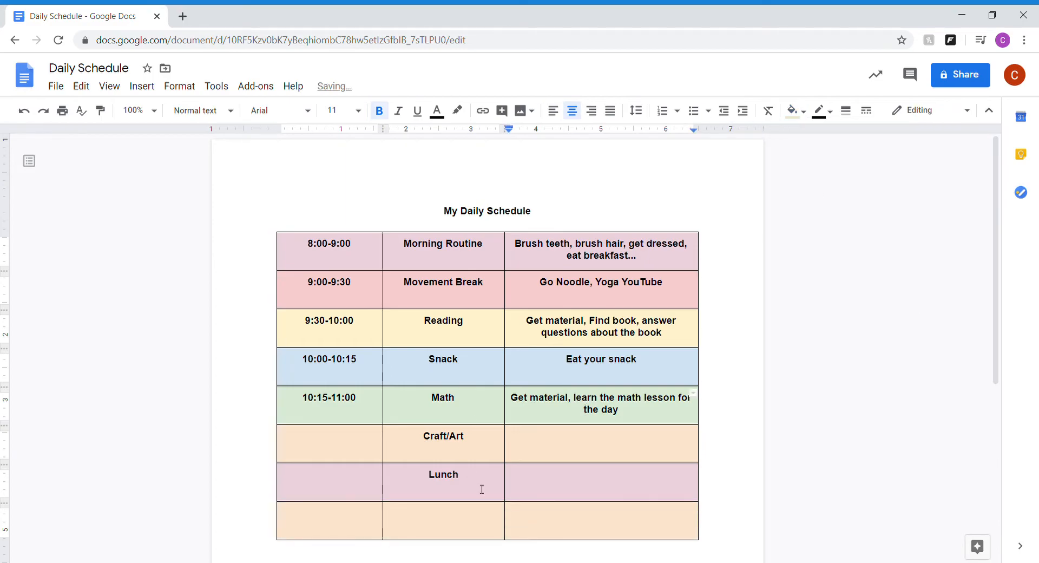
# - Change the background color of the empty last table row to light cyan
pyautogui.moveTo(578, 528); pyautogui.dragTo(383, 521)
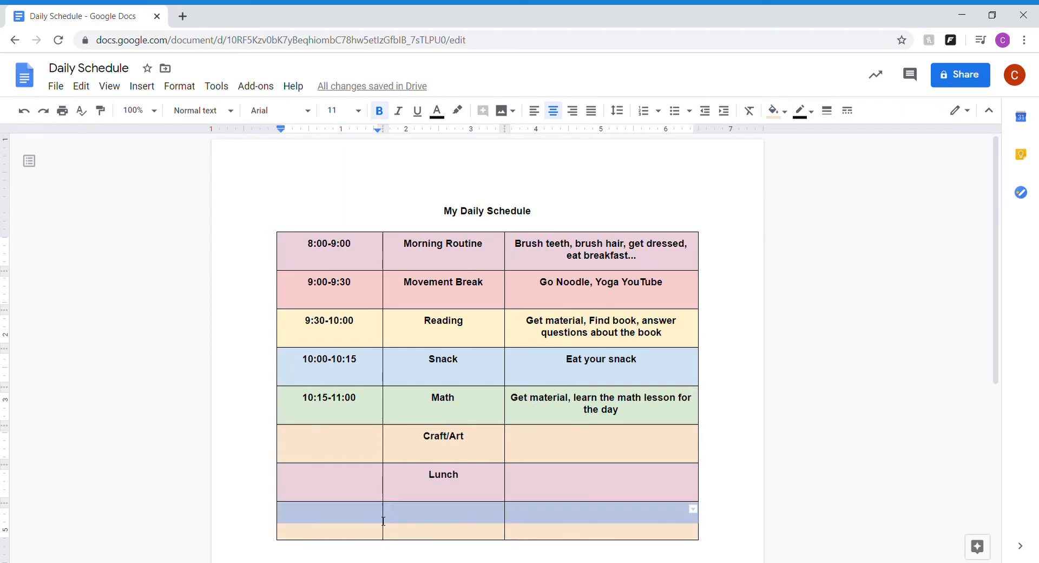
pyautogui.click(779, 111)
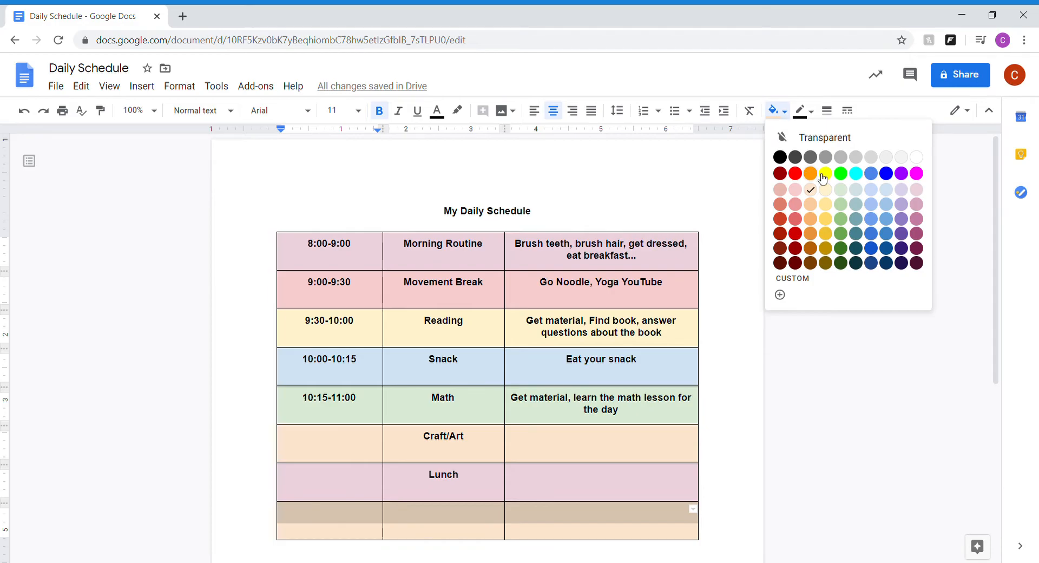
pyautogui.click(858, 190)
pyautogui.click(578, 398)
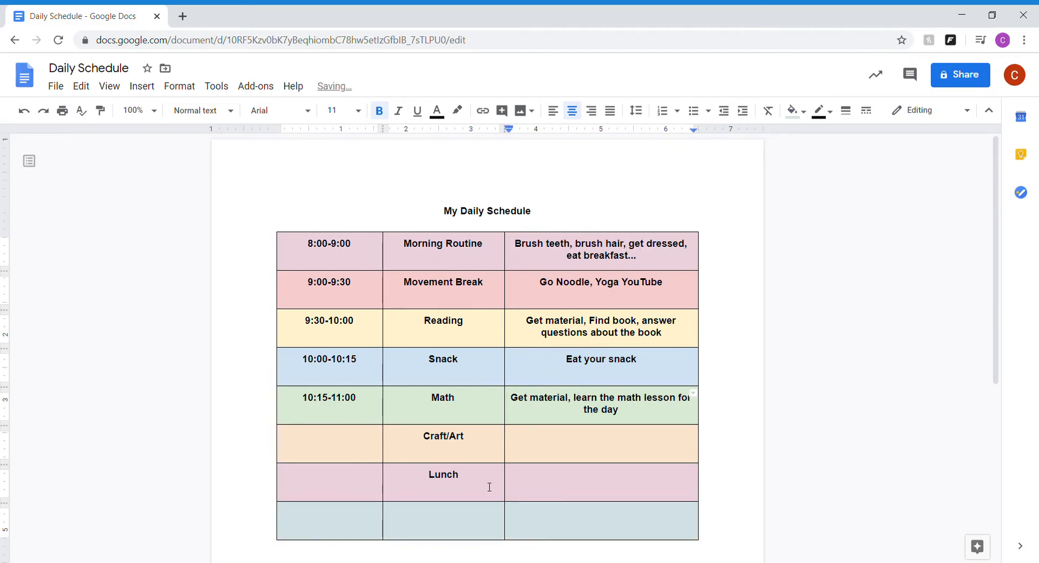
# - Insert an empty table column directly to the right of the details column
pyautogui.scroll(-4, 489, 488)
pyautogui.scroll(4, 490, 487)
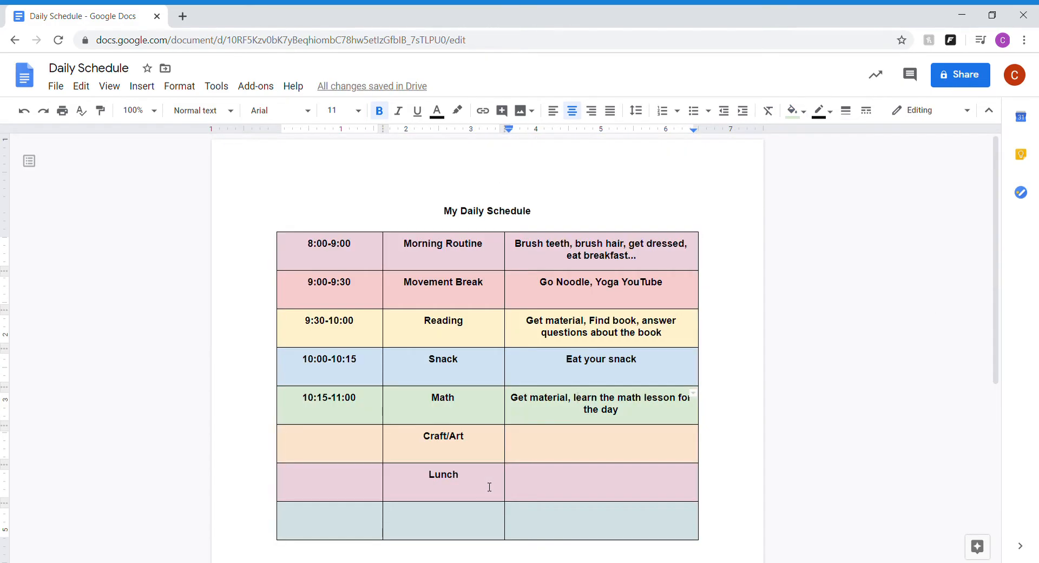
pyautogui.scroll(-3, 489, 487)
pyautogui.scroll(3, 538, 470)
pyautogui.rightClick(686, 262)
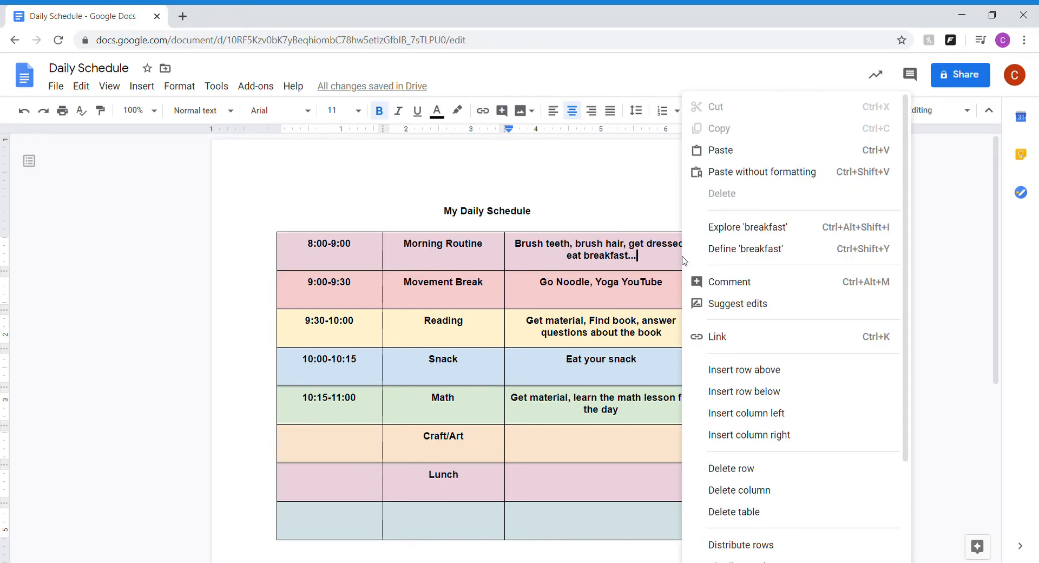
pyautogui.click(792, 434)
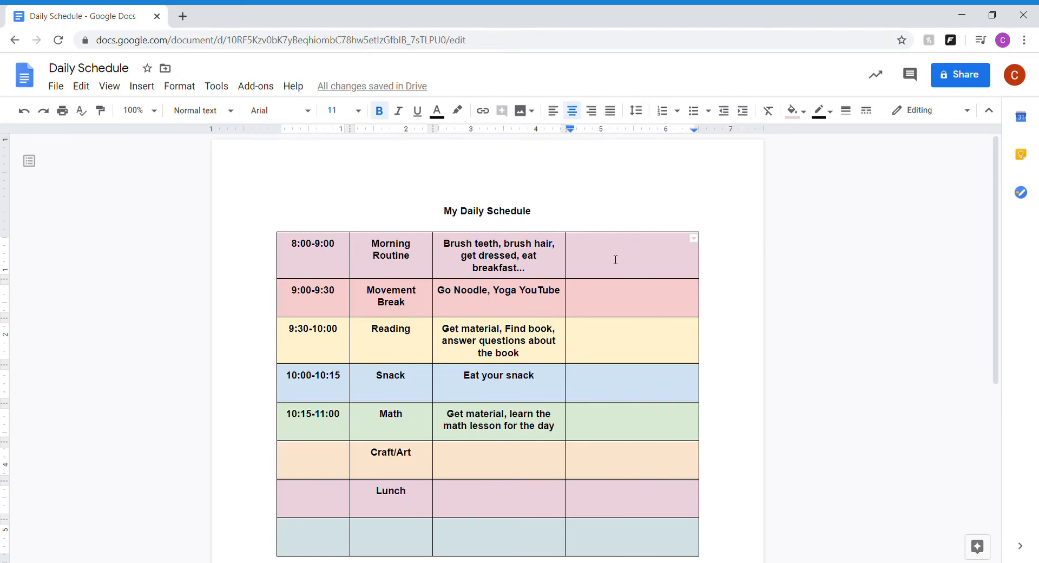
# - Search the web for "morning routine" images for the empty cell in the Morning Routine row and browse the results
pyautogui.click(142, 87)
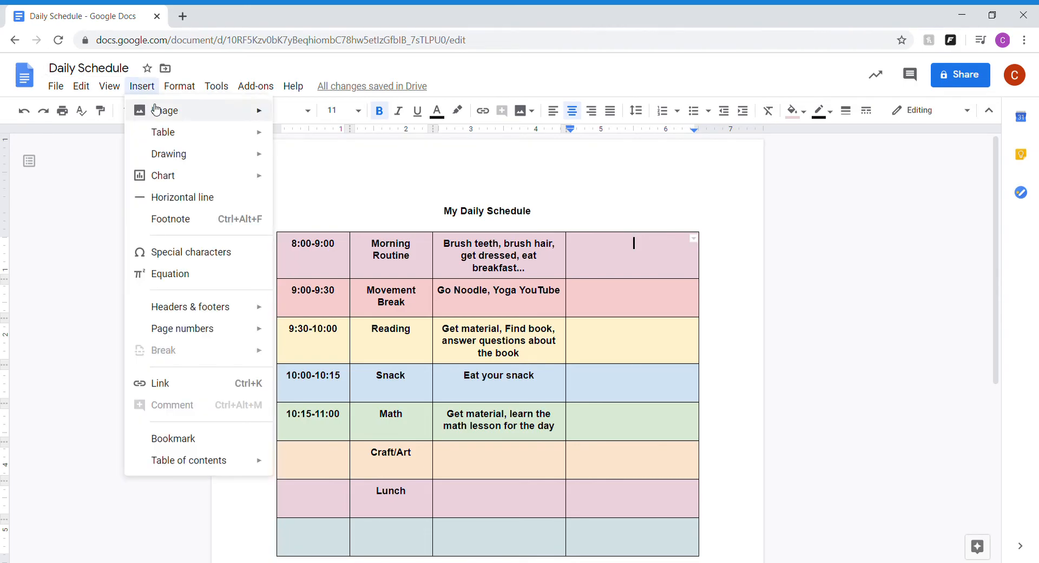
pyautogui.moveTo(157, 112)
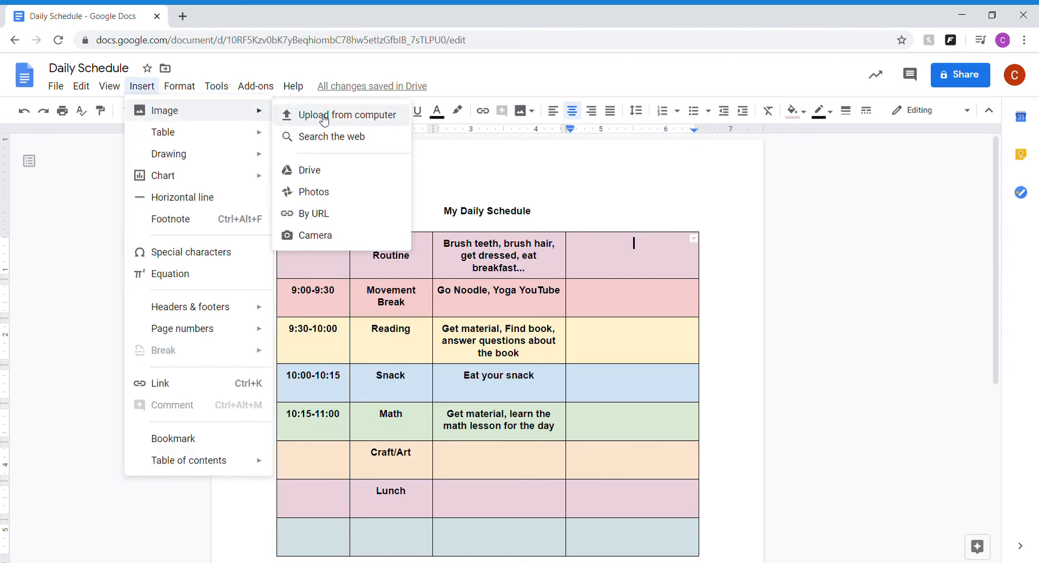
pyautogui.click(352, 144)
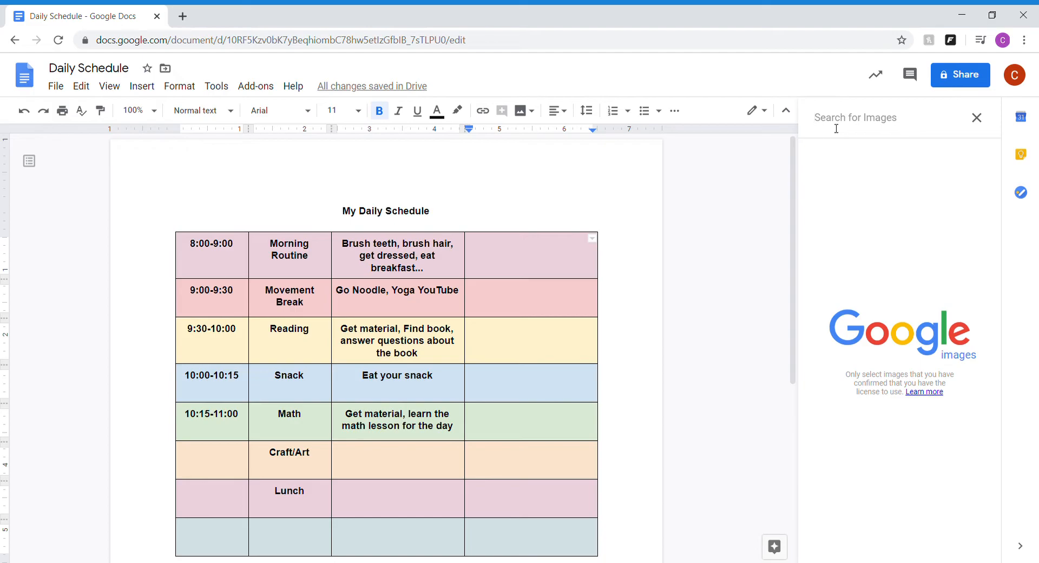
pyautogui.write('morning')
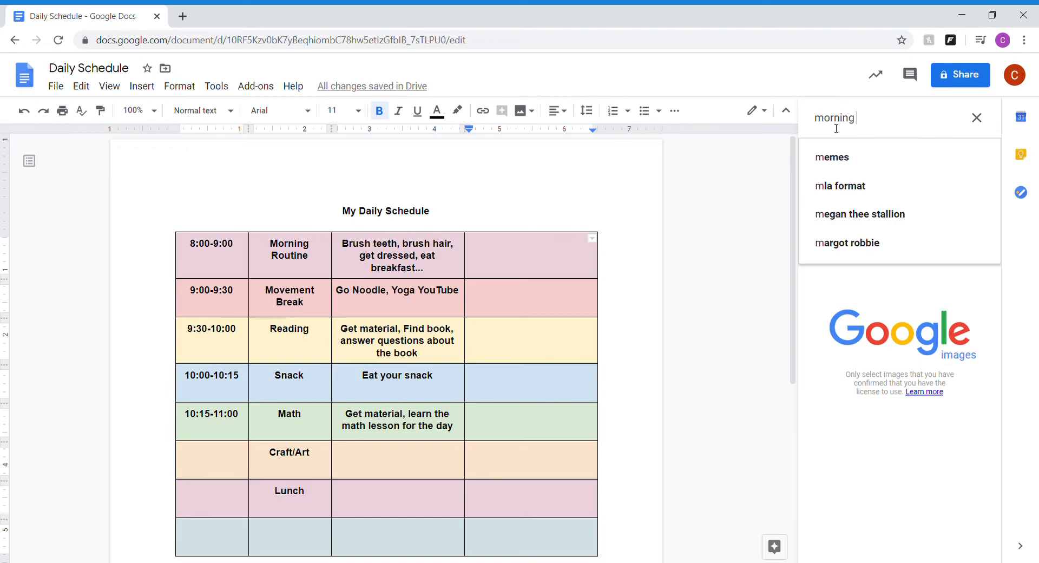
pyautogui.write(' routine')
pyautogui.press('Return')
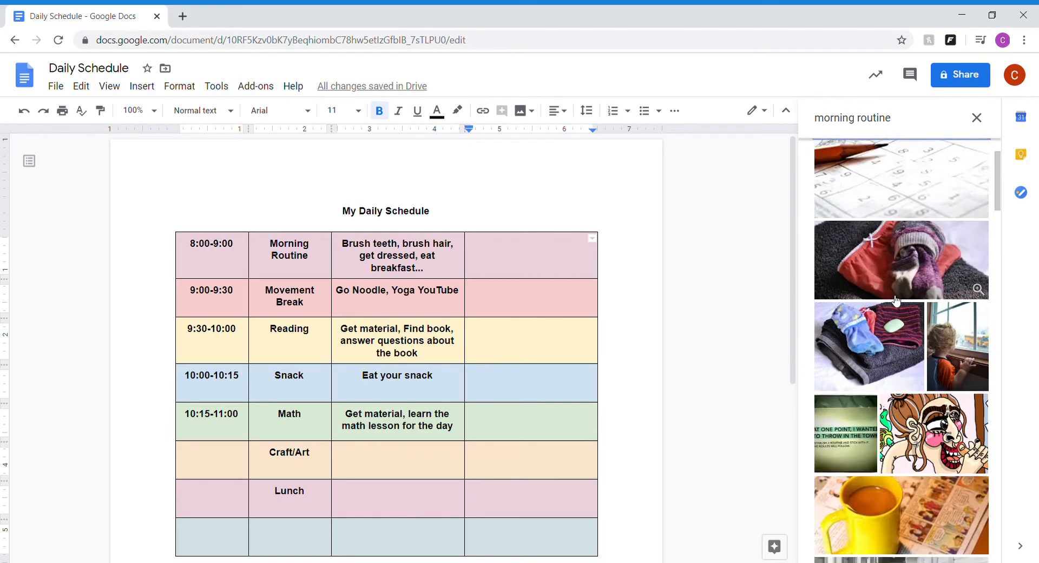
pyautogui.scroll(-7, 896, 301)
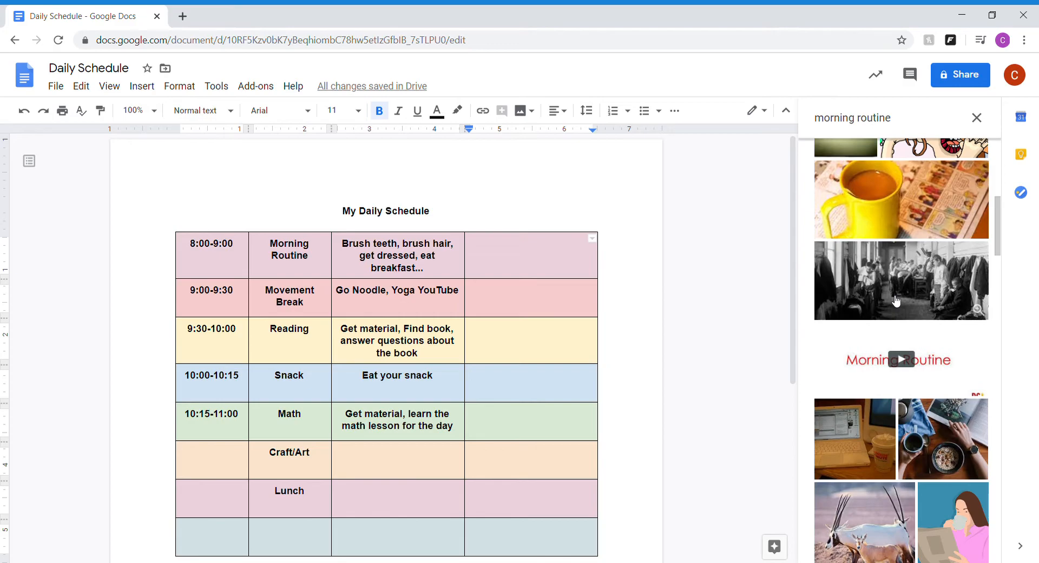
pyautogui.scroll(7, 922, 266)
pyautogui.scroll(1, 922, 267)
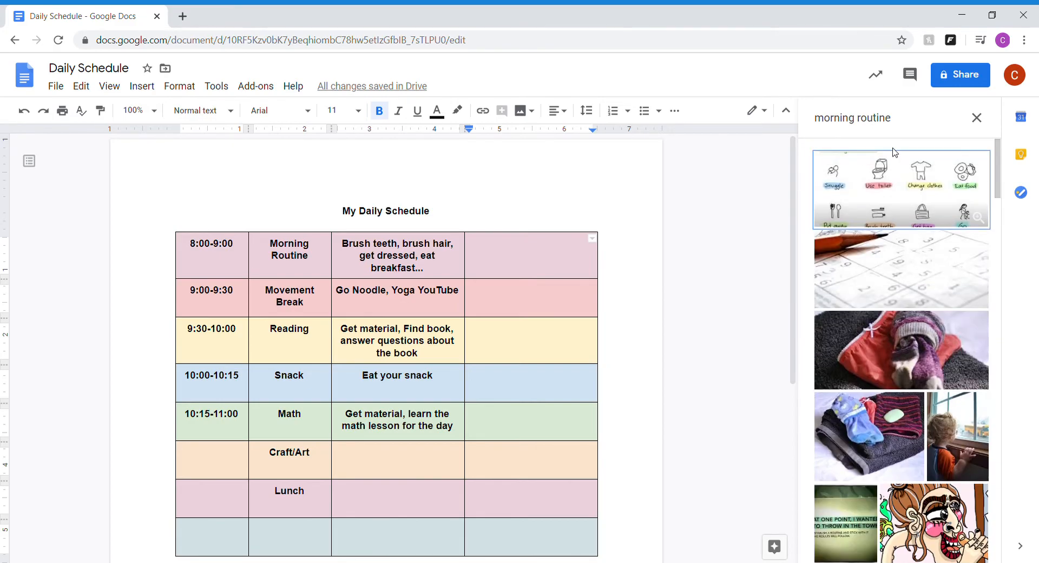
# - Replace the web image search with "kids eating breakfast" for the empty Morning Routine cell
pyautogui.click(916, 128)
pyautogui.press('BackSpace')
pyautogui.press('BackSpace')
pyautogui.press('BackSpace')
pyautogui.press('BackSpace')
pyautogui.press('BackSpace')
pyautogui.press('BackSpace')
pyautogui.press('BackSpace')
pyautogui.press('BackSpace')
pyautogui.press('BackSpace')
pyautogui.press('BackSpace')
pyautogui.press('BackSpace')
pyautogui.press('BackSpace')
pyautogui.press('BackSpace')
pyautogui.press('BackSpace')
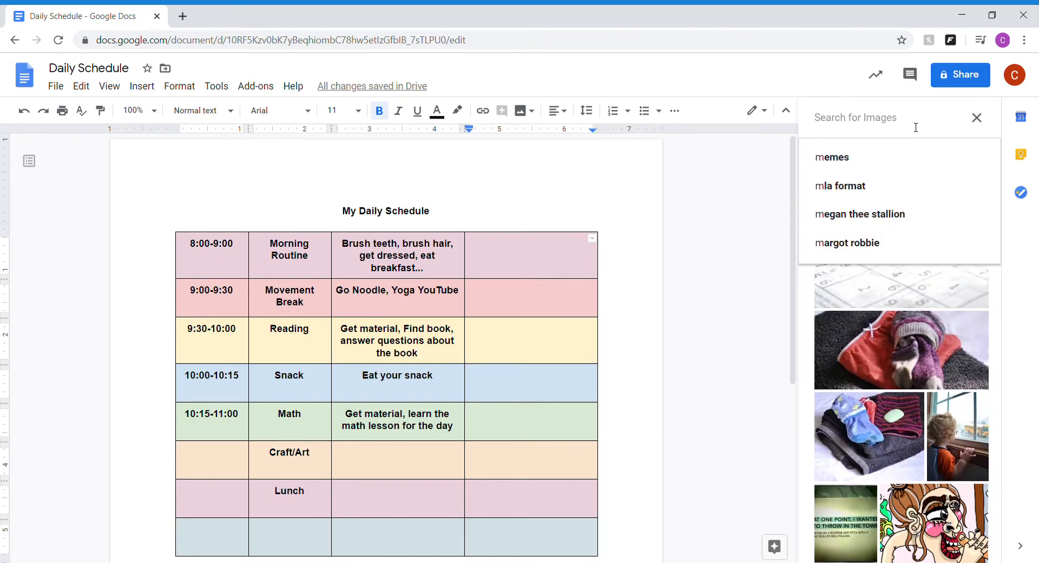
pyautogui.write('kids')
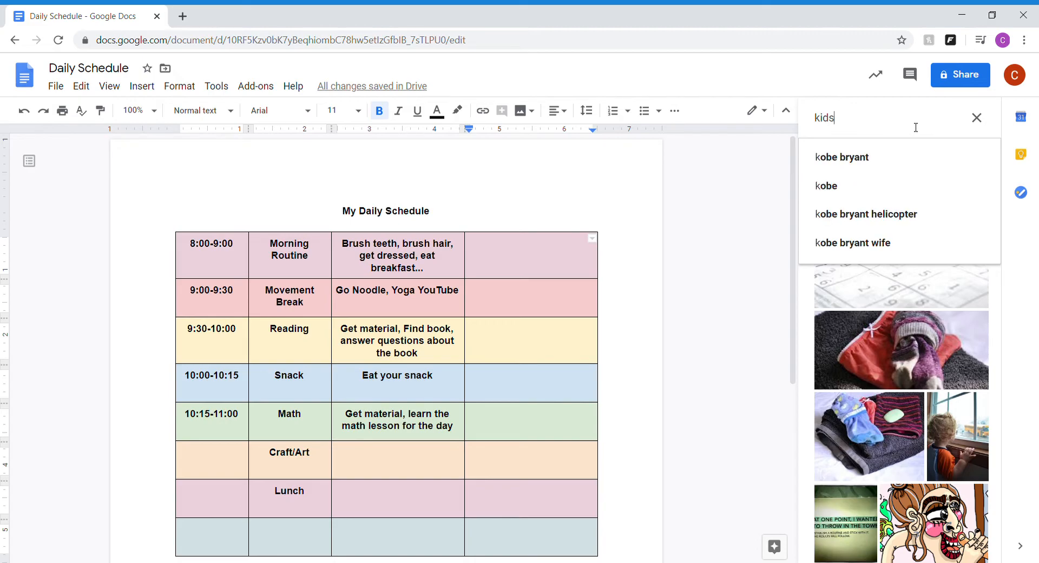
pyautogui.write(' eating br')
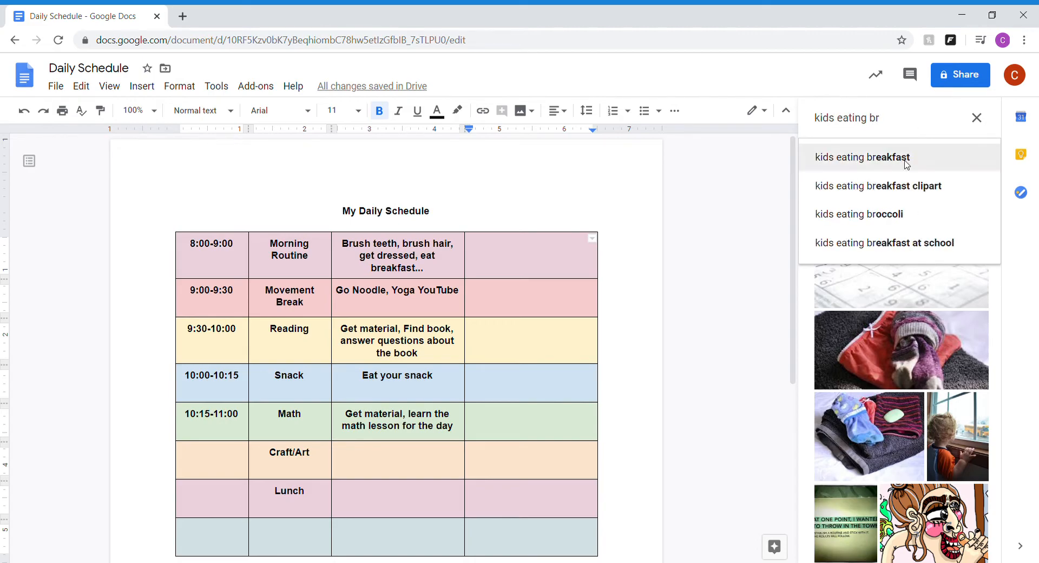
pyautogui.click(904, 160)
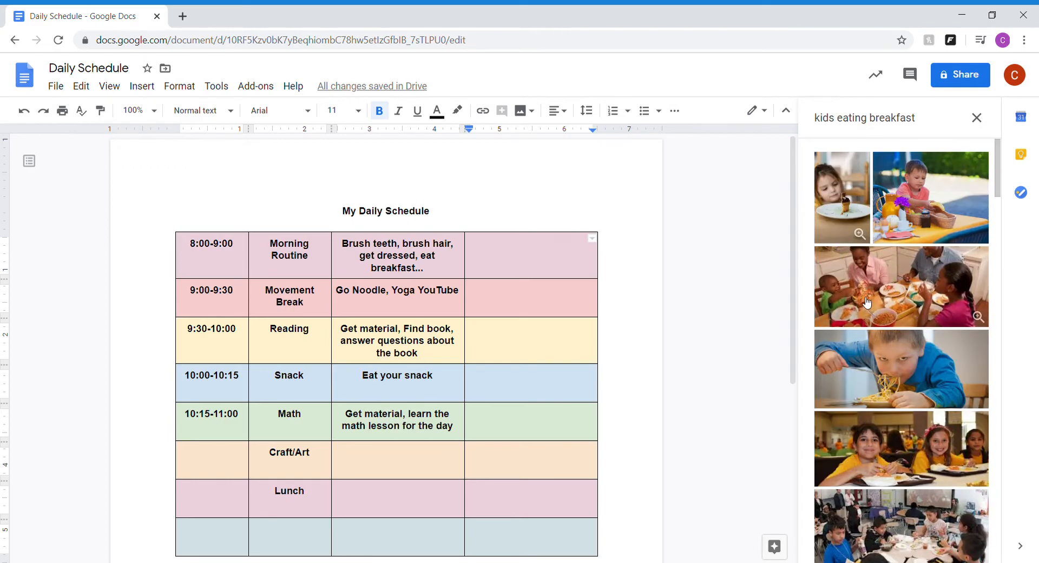
# - Browse the breakfast results and insert the picture of the girl looking at a cupcake on a plate into the Morning Routine row
pyautogui.scroll(-2, 866, 303)
pyautogui.scroll(-10, 868, 305)
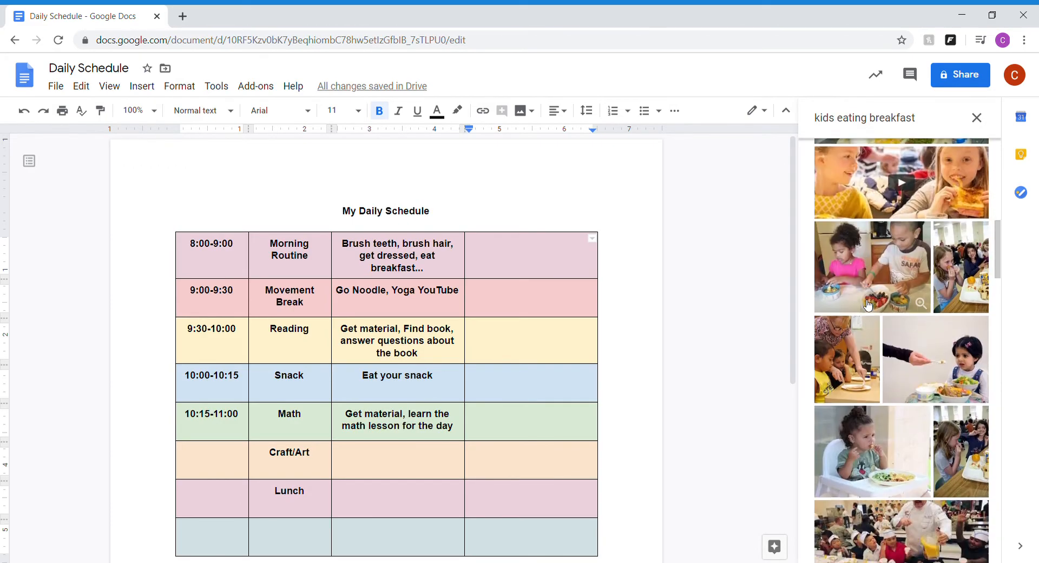
pyautogui.scroll(-5, 868, 305)
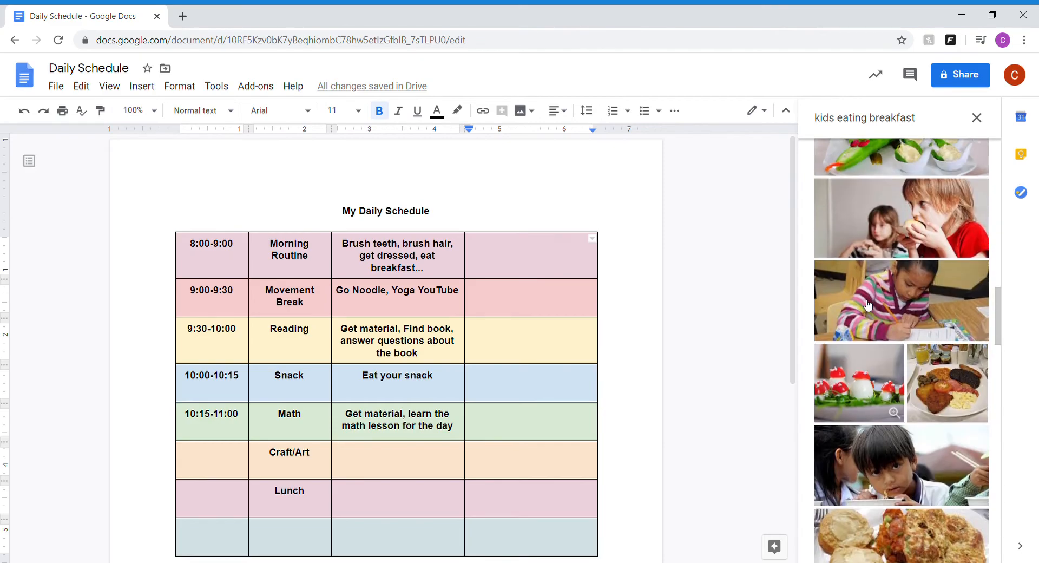
pyautogui.scroll(15, 868, 305)
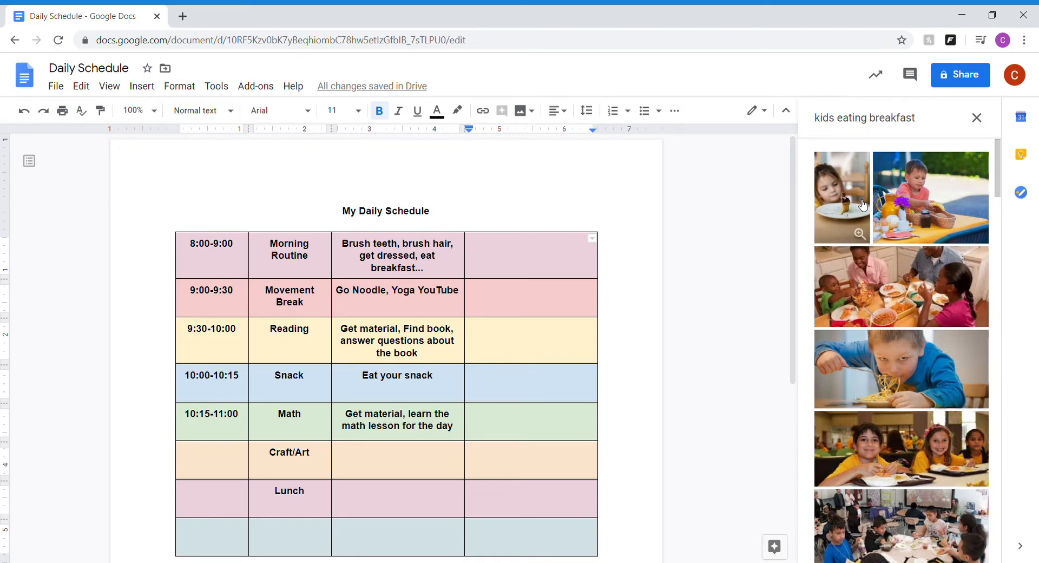
pyautogui.click(837, 210)
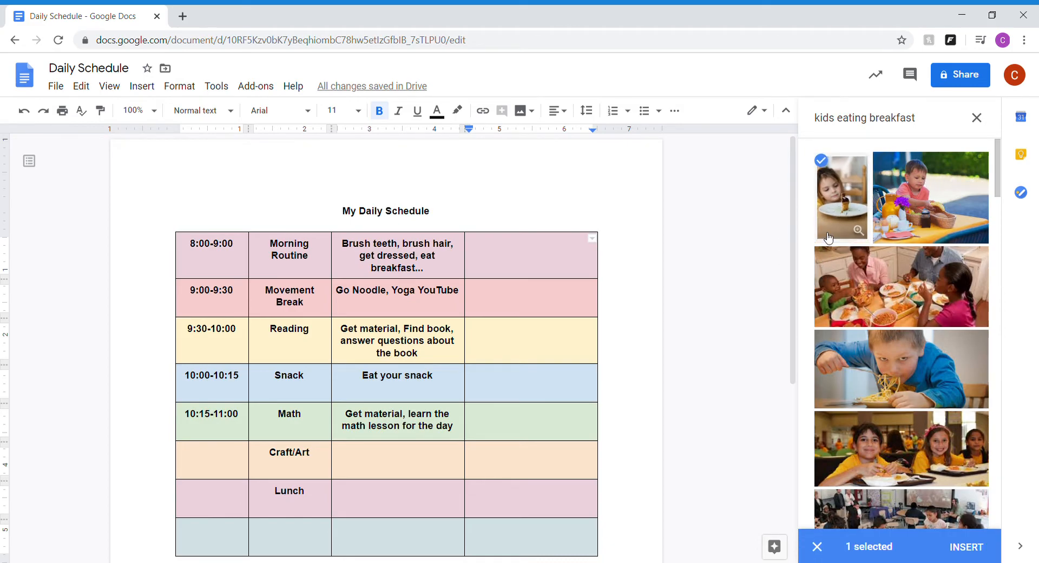
pyautogui.click(972, 549)
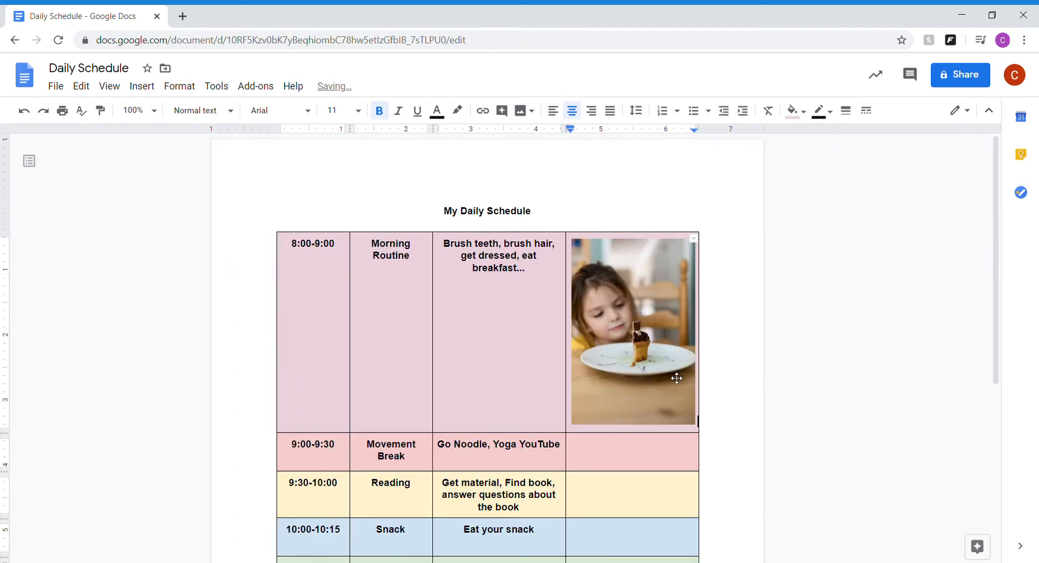
# - Shrink the breakfast image in the Morning Routine row to about 1 inch square
pyautogui.click(688, 420)
pyautogui.moveTo(697, 425); pyautogui.dragTo(684, 274)
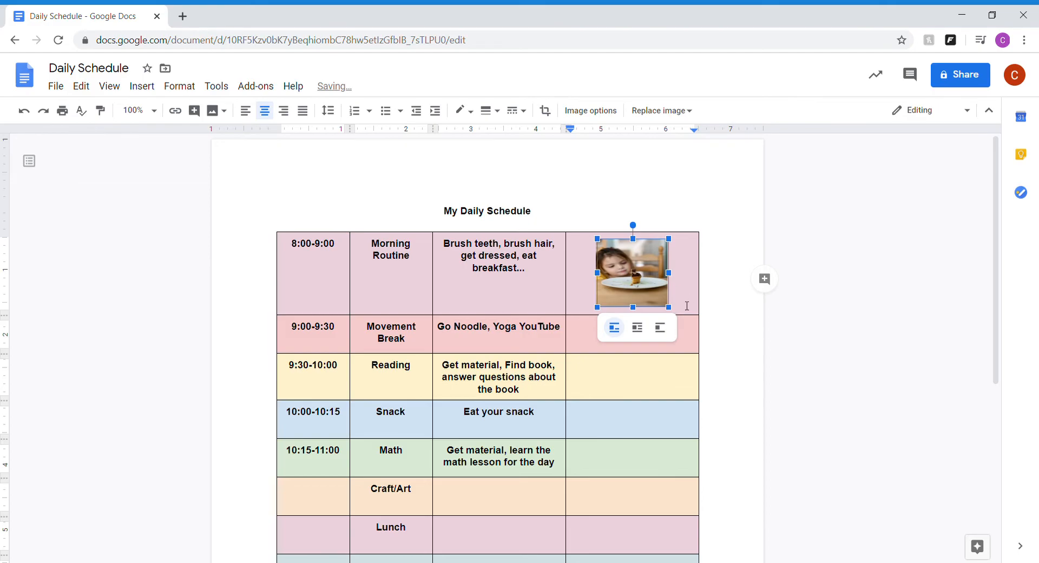
pyautogui.moveTo(669, 273); pyautogui.dragTo(655, 273)
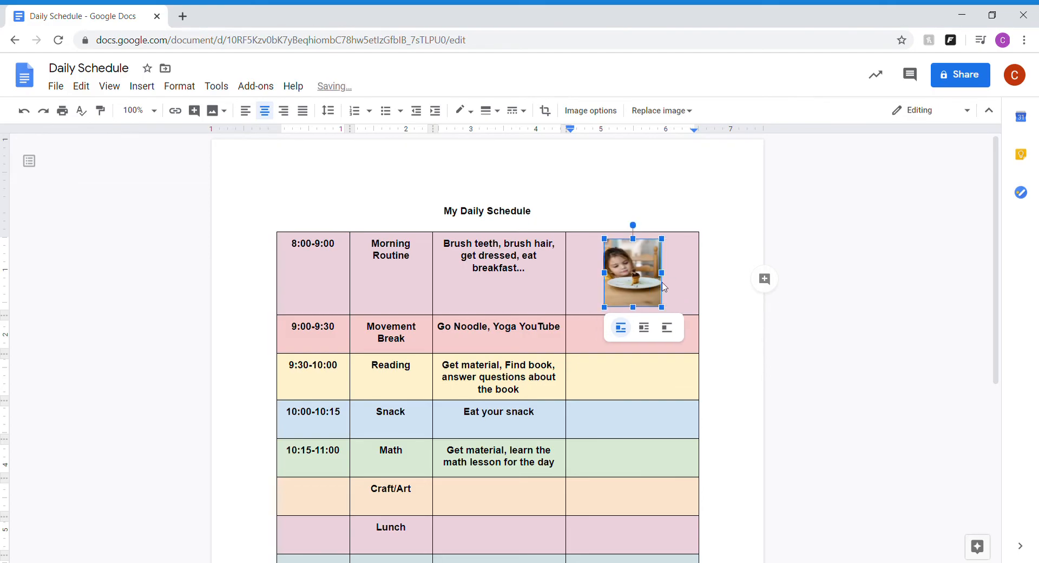
pyautogui.moveTo(662, 307); pyautogui.dragTo(662, 307)
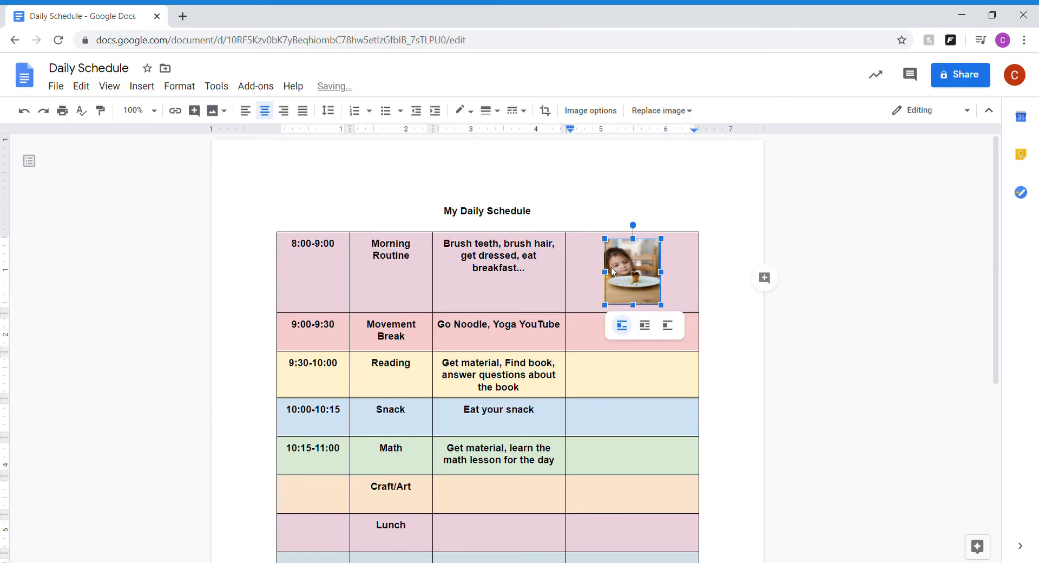
pyautogui.moveTo(609, 272); pyautogui.dragTo(602, 271)
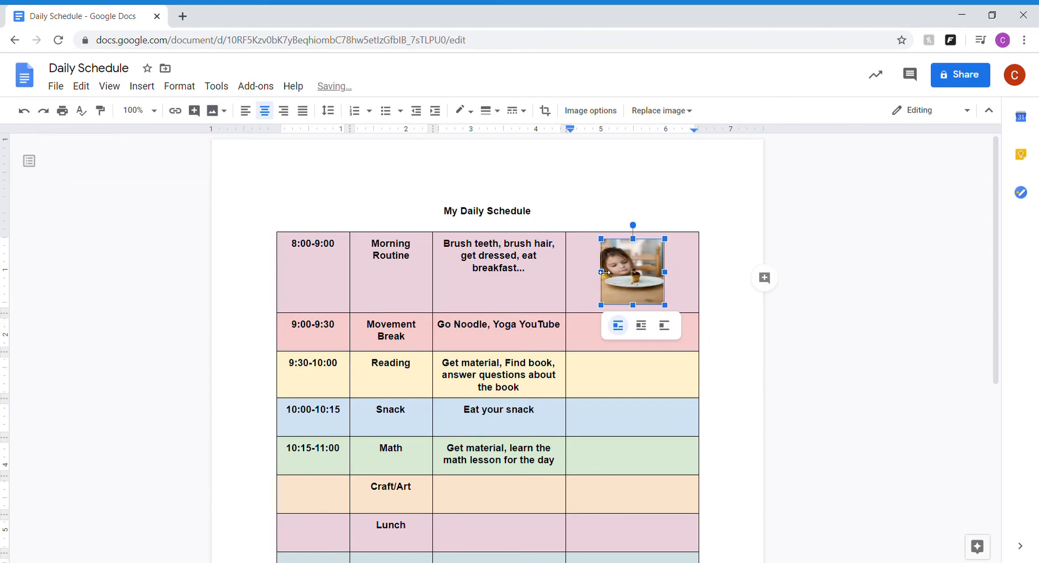
# - Try the wrap text placement on the breakfast image and return it to in-line placement
pyautogui.click(642, 326)
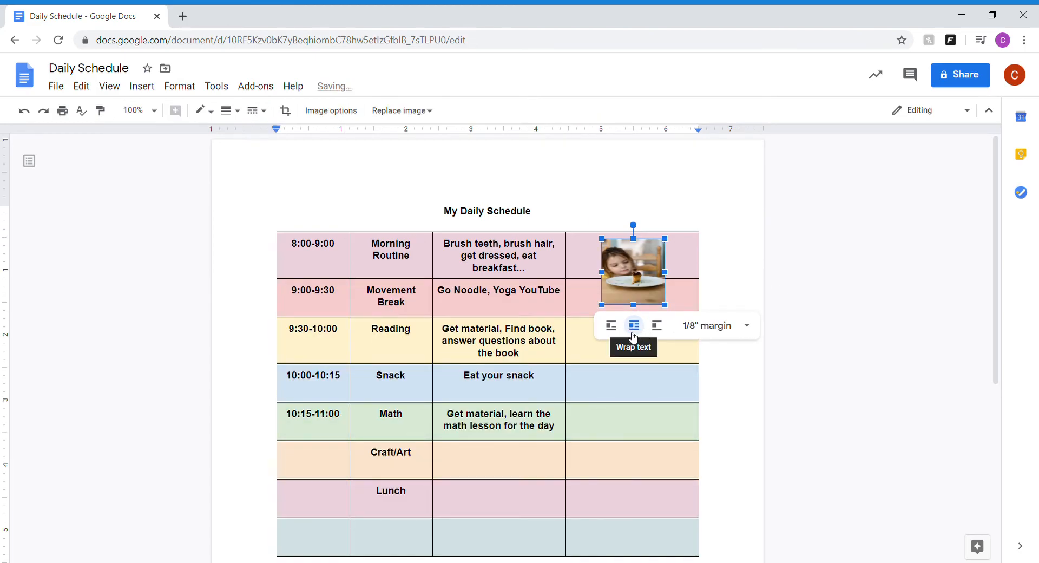
pyautogui.click(610, 326)
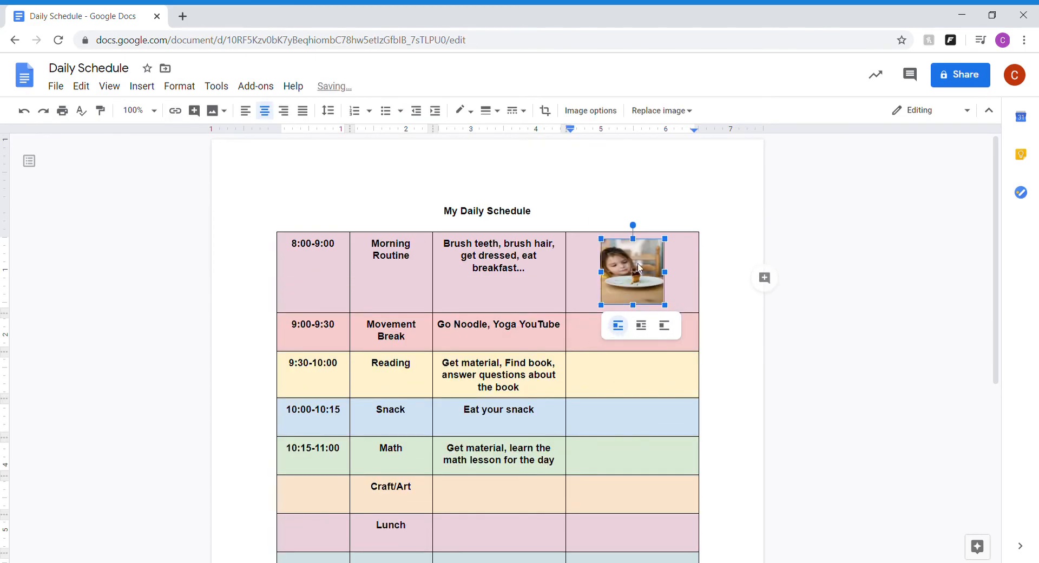
pyautogui.click(543, 361)
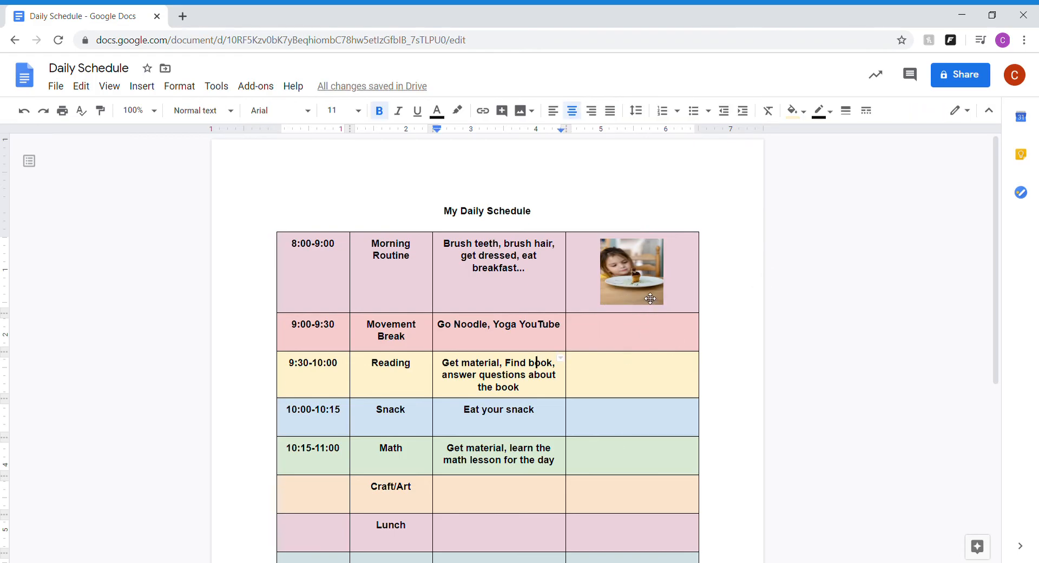
pyautogui.click(148, 90)
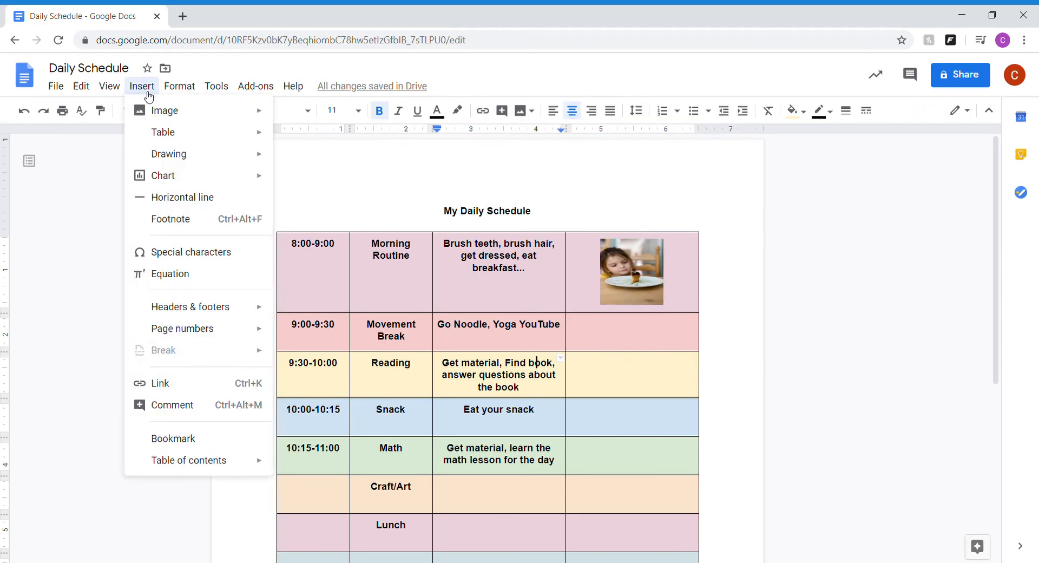
# - Search the web for "go noodle" images for the empty fourth-column cell in the Movement Break row
pyautogui.click(619, 339)
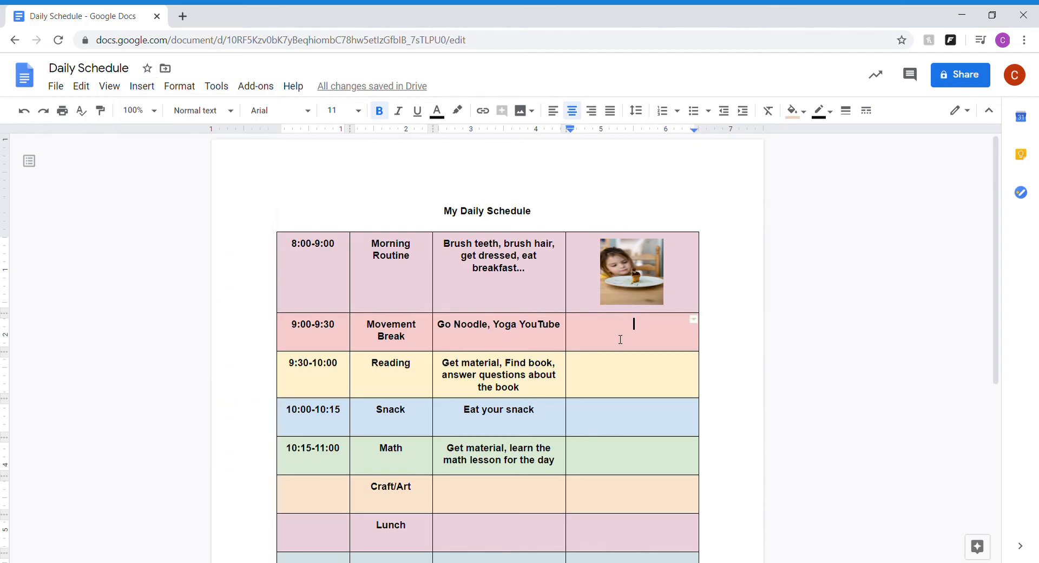
pyautogui.click(142, 86)
pyautogui.moveTo(165, 112)
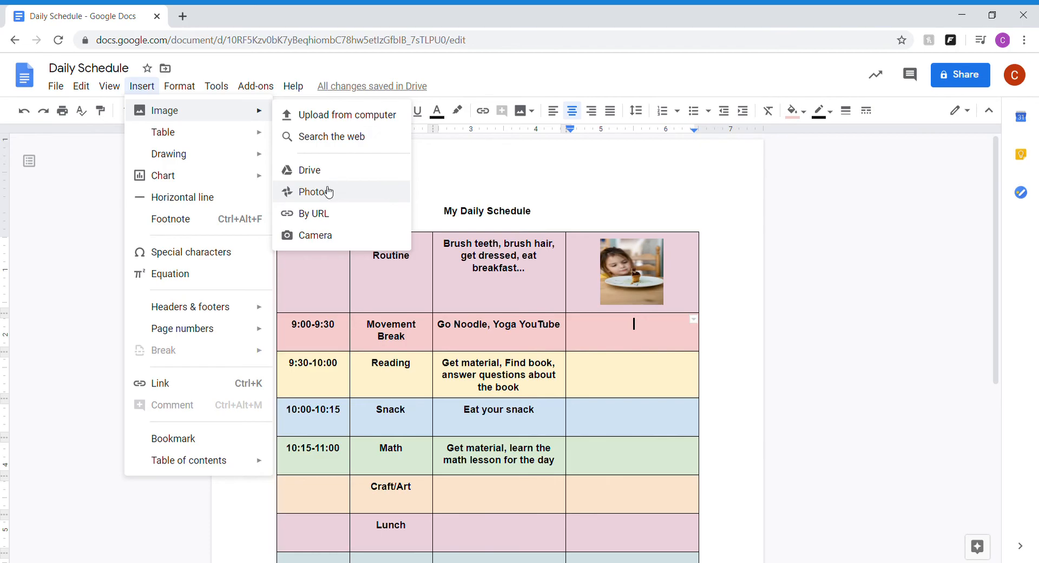
pyautogui.click(332, 137)
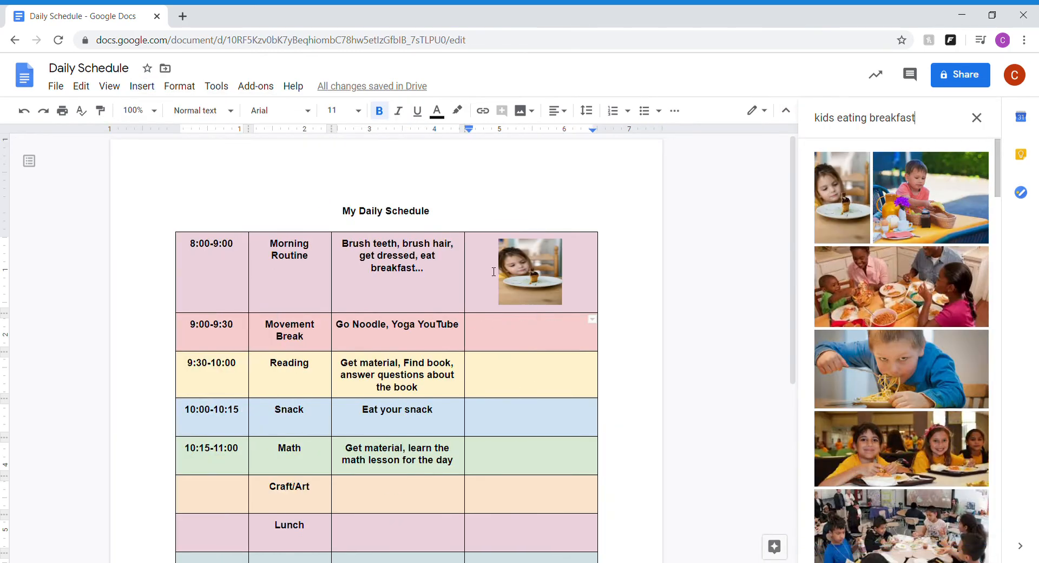
pyautogui.click(982, 123)
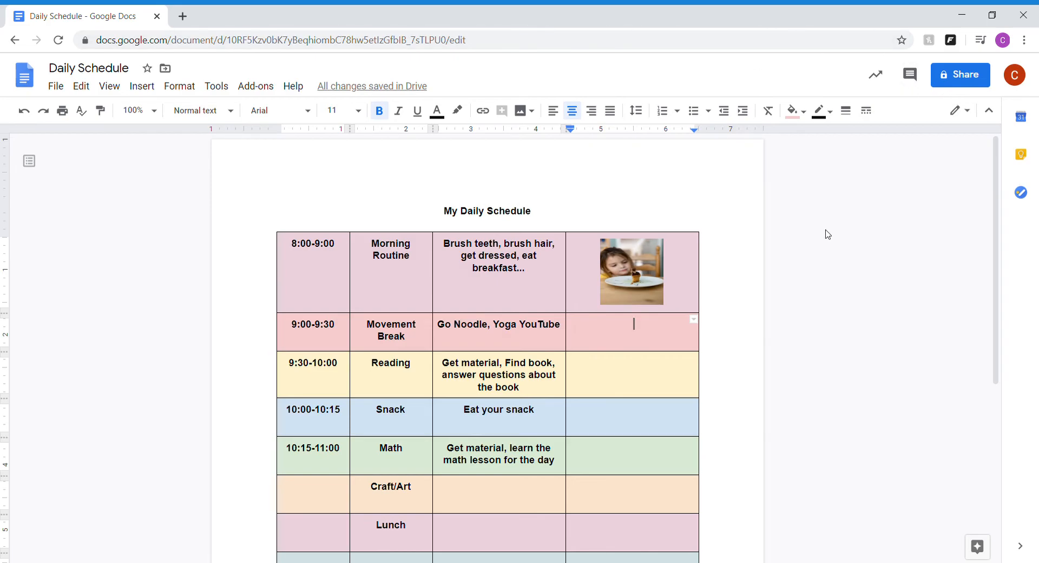
pyautogui.click(143, 87)
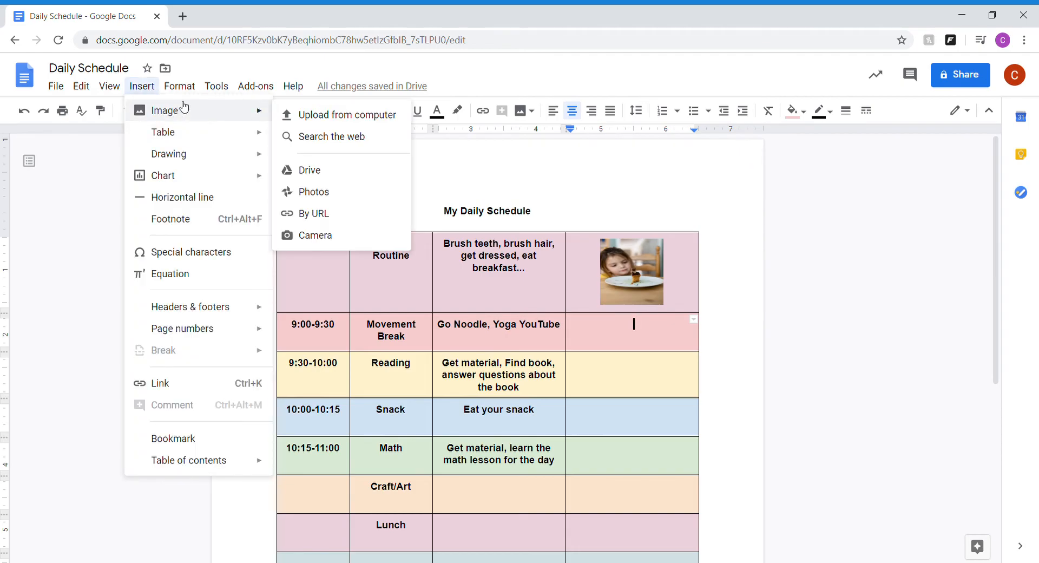
pyautogui.moveTo(157, 162)
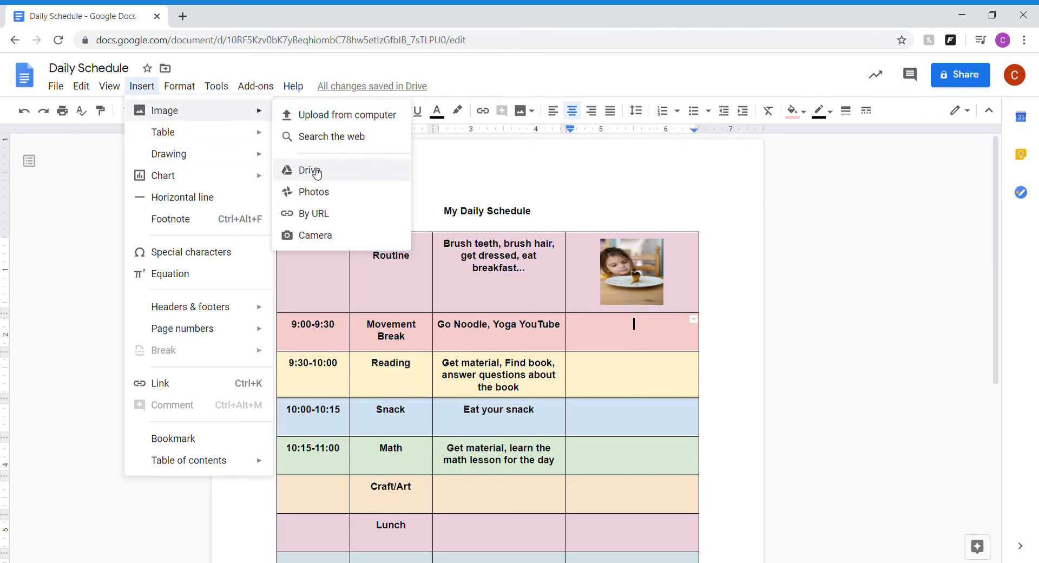
pyautogui.click(324, 136)
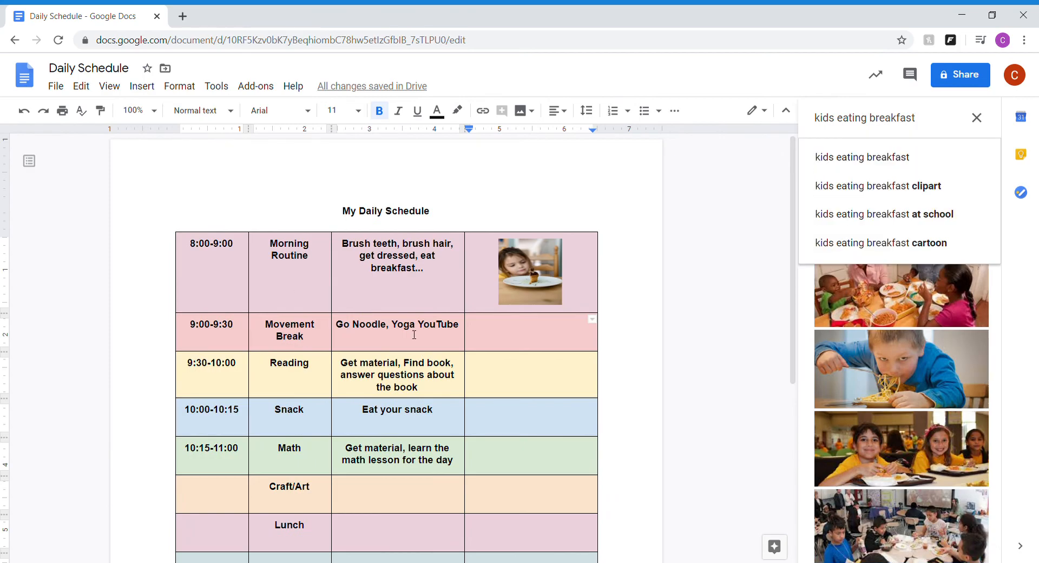
pyautogui.press('BackSpace')
pyautogui.press('BackSpace')
pyautogui.press('BackSpace')
pyautogui.press('BackSpace')
pyautogui.press('BackSpace')
pyautogui.press('BackSpace')
pyautogui.press('BackSpace')
pyautogui.press('BackSpace')
pyautogui.press('BackSpace')
pyautogui.press('BackSpace')
pyautogui.press('BackSpace')
pyautogui.press('BackSpace')
pyautogui.press('BackSpace')
pyautogui.press('BackSpace')
pyautogui.press('BackSpace')
pyautogui.press('BackSpace')
pyautogui.press('BackSpace')
pyautogui.press('BackSpace')
pyautogui.press('BackSpace')
pyautogui.press('BackSpace')
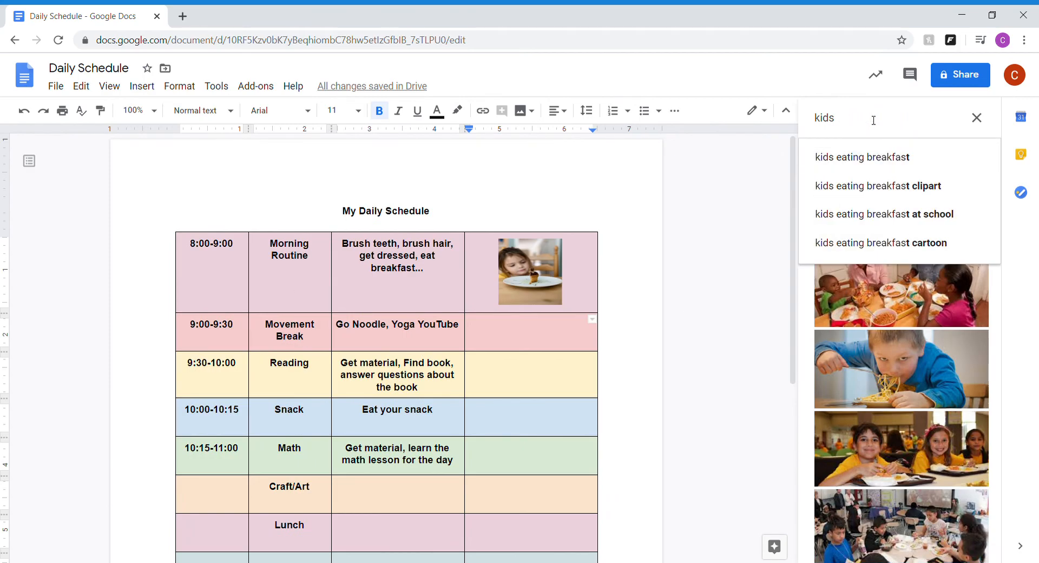
pyautogui.write('go nod')
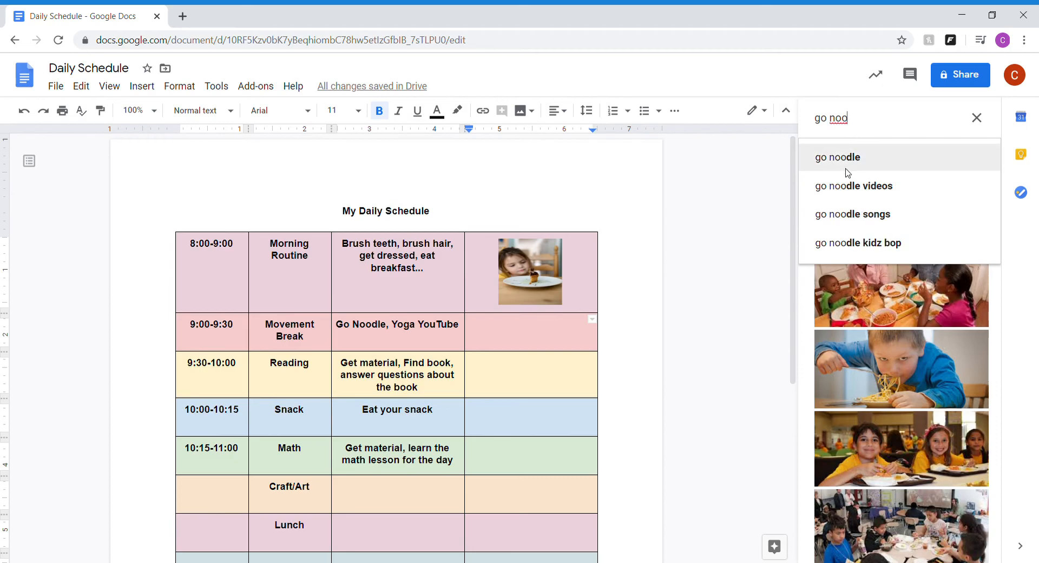
pyautogui.click(848, 173)
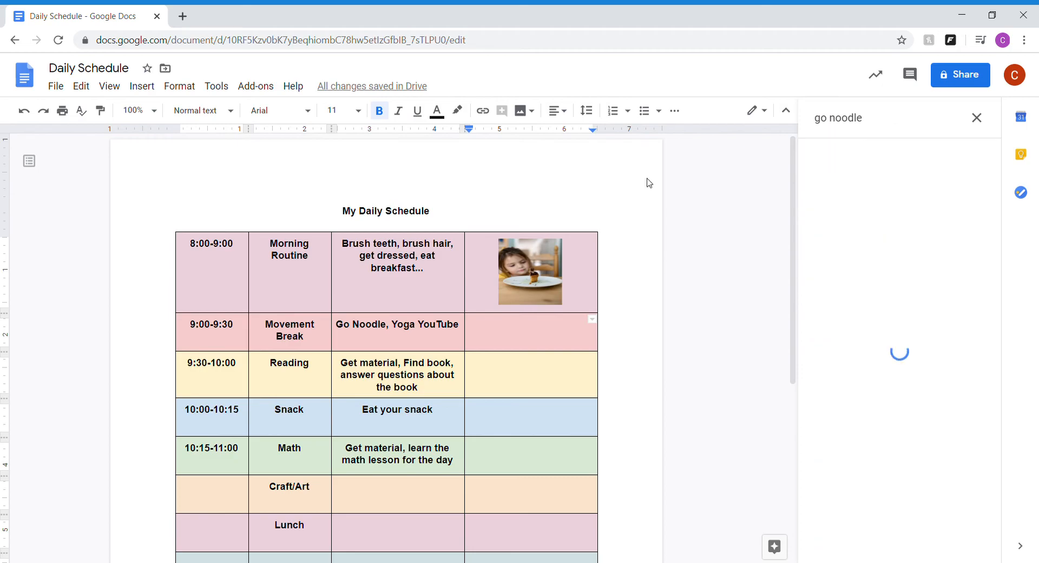
# - Browse the results and insert the first GoNoodle Go Summer image into the Movement Break row
pyautogui.scroll(-2, 940, 211)
pyautogui.scroll(-1, 939, 212)
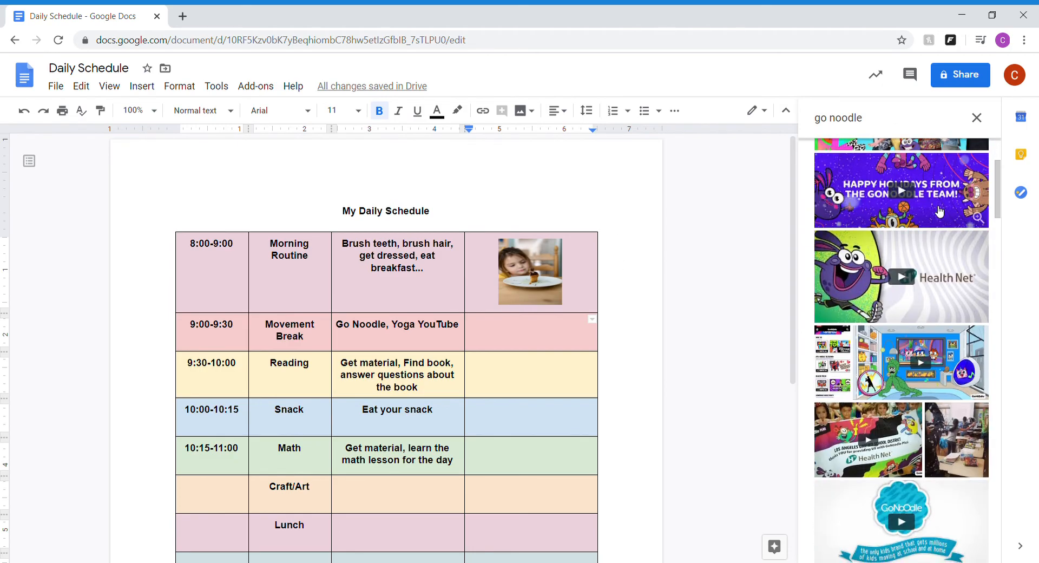
pyautogui.scroll(-2, 899, 397)
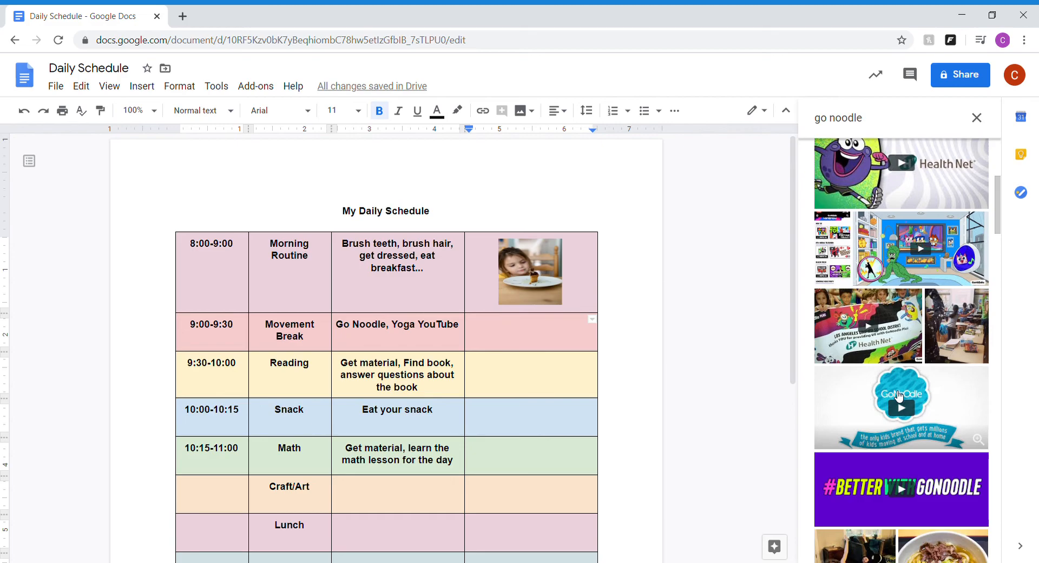
pyautogui.scroll(-3, 900, 397)
pyautogui.scroll(-4, 899, 397)
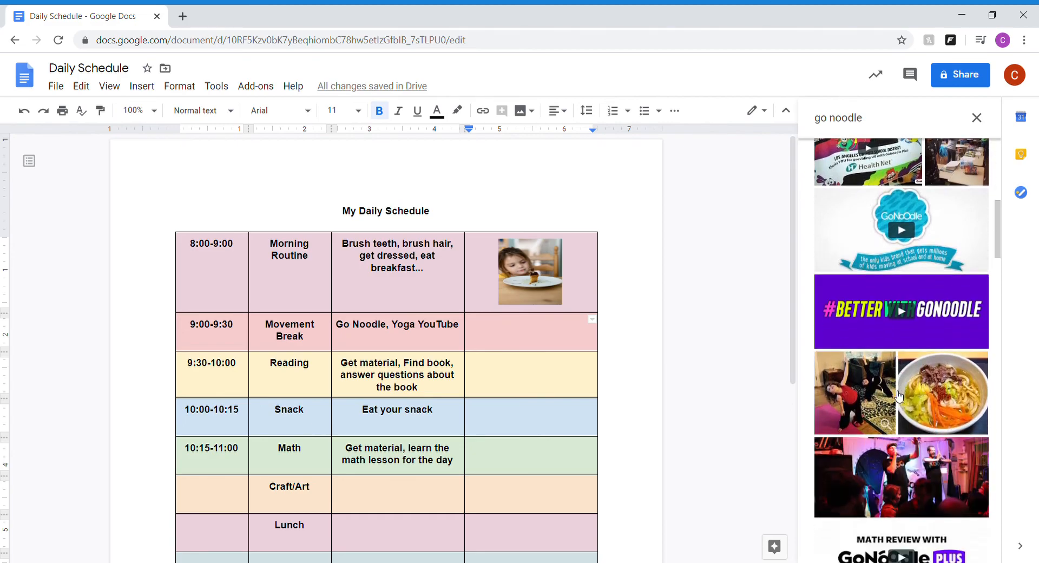
pyautogui.scroll(-4, 899, 397)
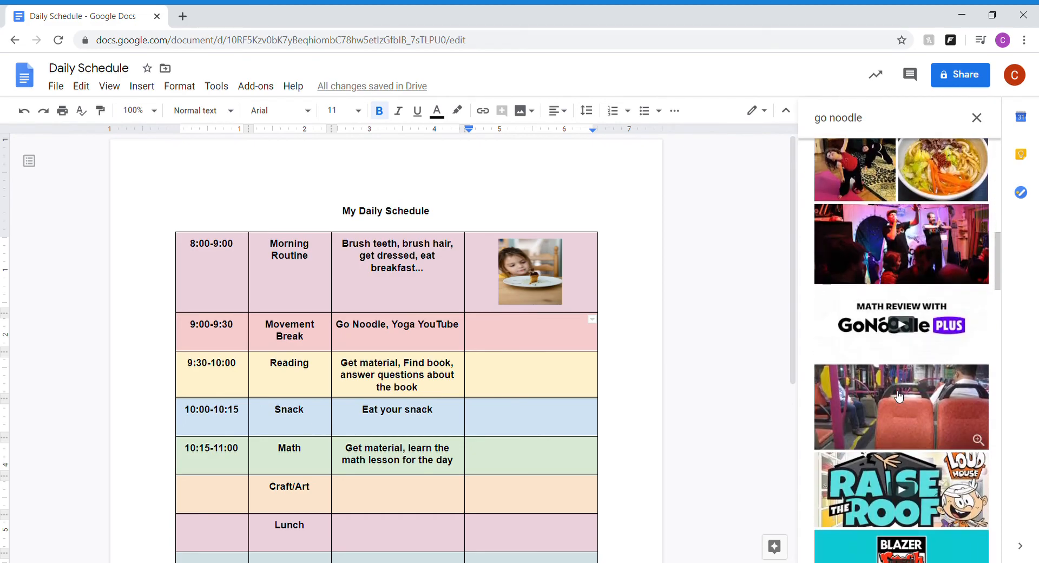
pyautogui.scroll(-4, 929, 335)
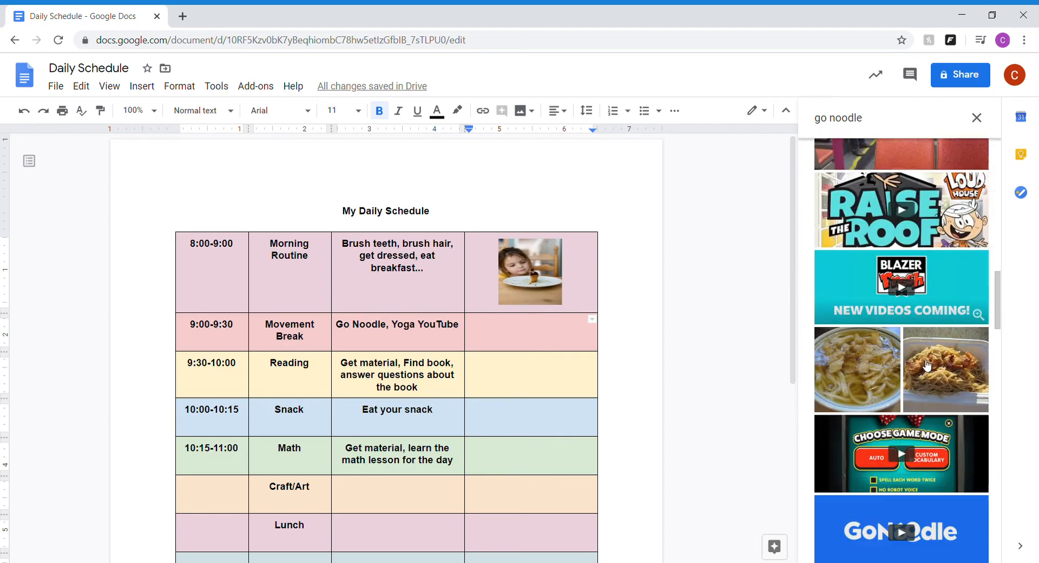
pyautogui.scroll(20, 928, 366)
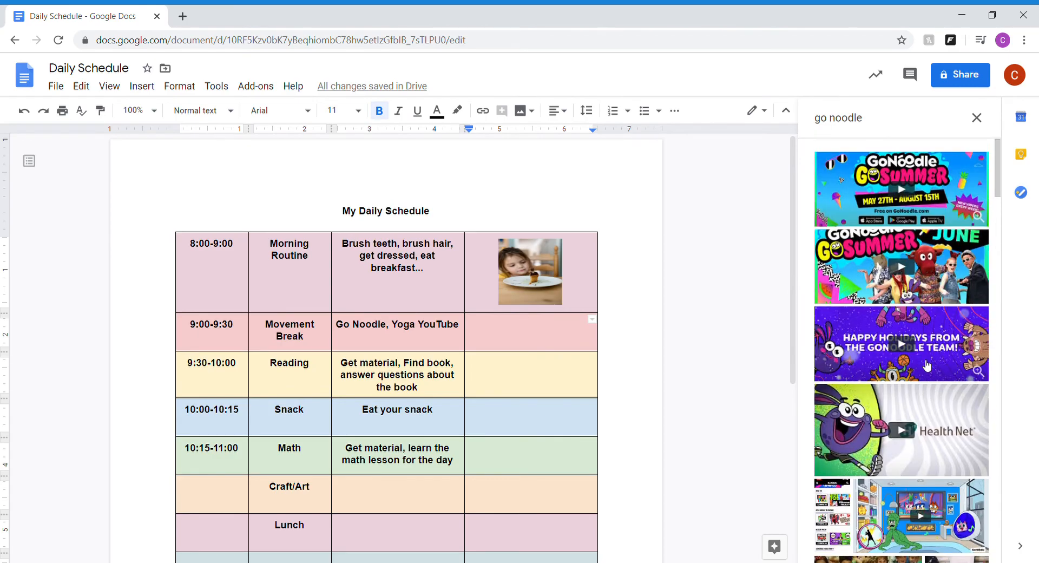
pyautogui.click(922, 210)
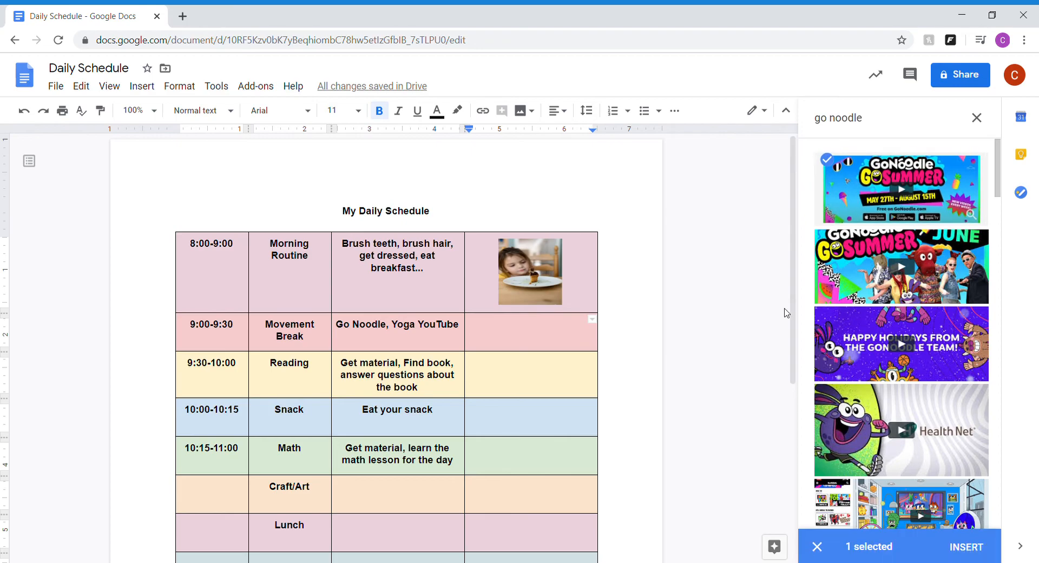
pyautogui.click(954, 548)
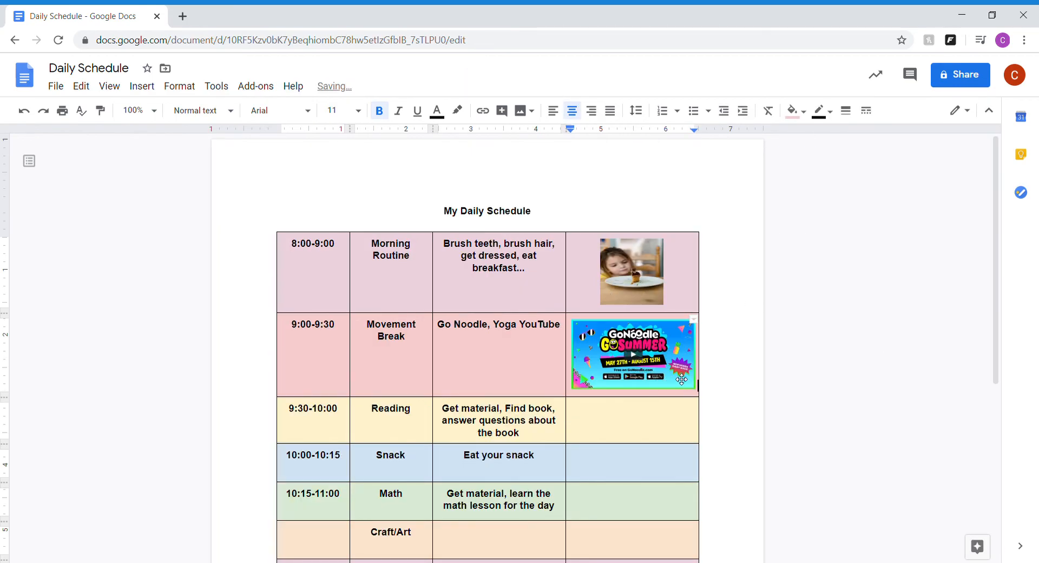
# - Shrink the GoNoodle image in the Movement Break row proportionally to about 1.6 inches wide
pyautogui.click(683, 382)
pyautogui.moveTo(698, 392); pyautogui.dragTo(681, 378)
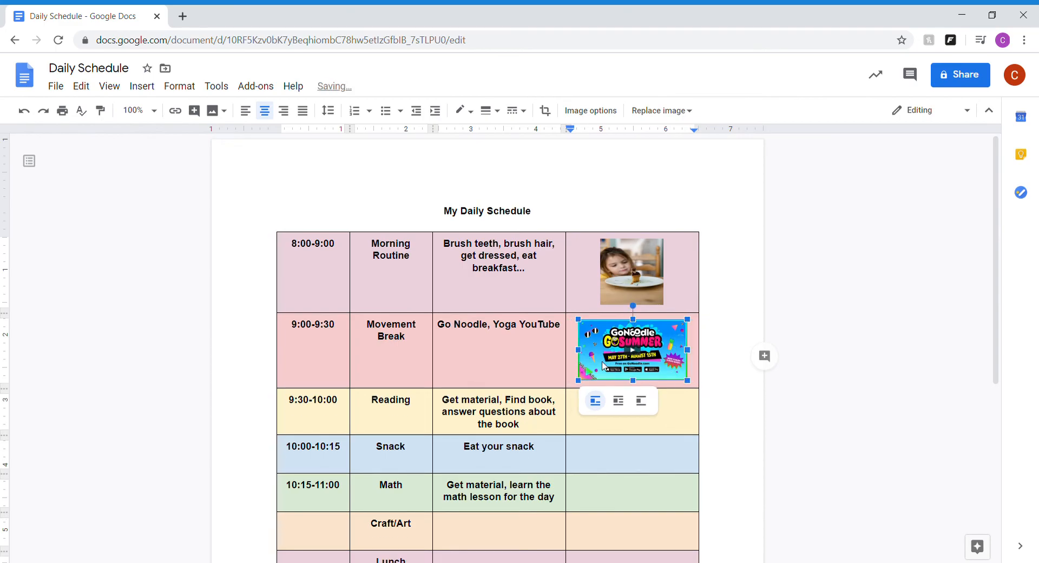
pyautogui.moveTo(580, 382); pyautogui.dragTo(582, 379)
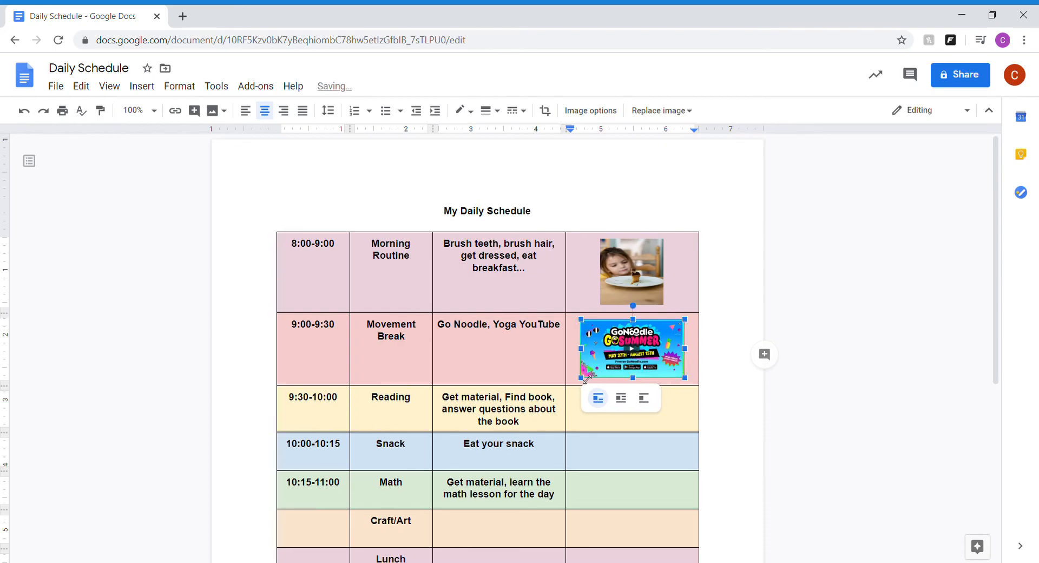
pyautogui.click(530, 480)
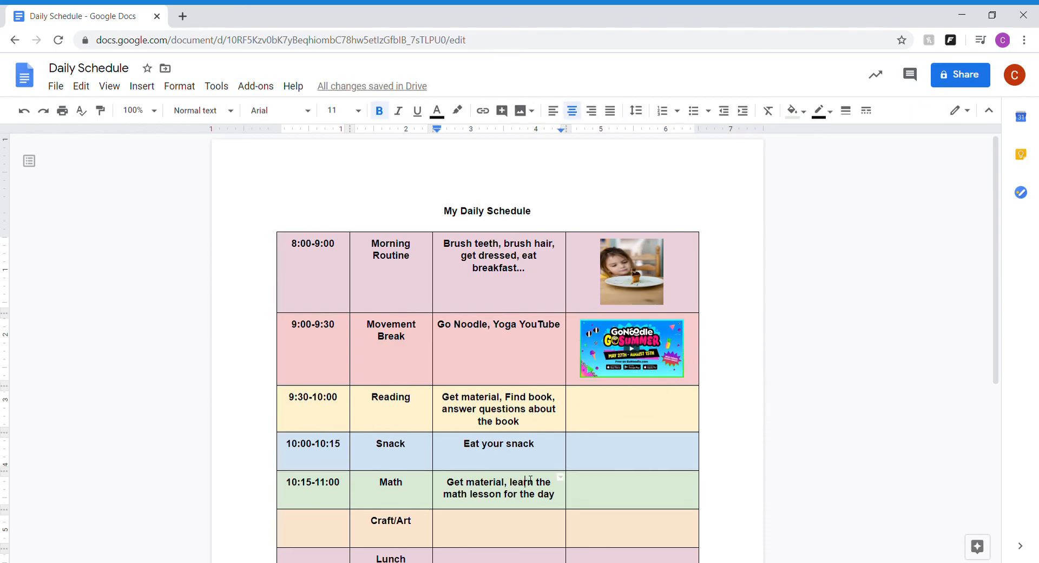
# - Review the schedule table from the Morning Routine row to the last row, and place the cursor in the Reading row's fourth-column cell
pyautogui.click(612, 417)
pyautogui.scroll(-5, 508, 431)
pyautogui.scroll(5, 507, 432)
pyautogui.scroll(-5, 602, 475)
pyautogui.scroll(5, 602, 476)
pyautogui.scroll(-3, 403, 389)
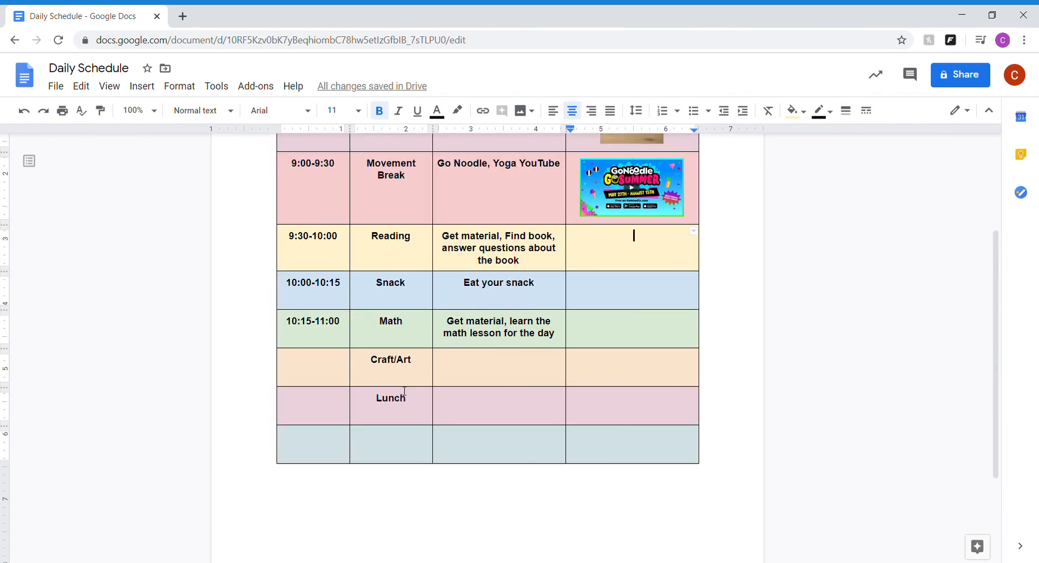
pyautogui.scroll(2, 411, 383)
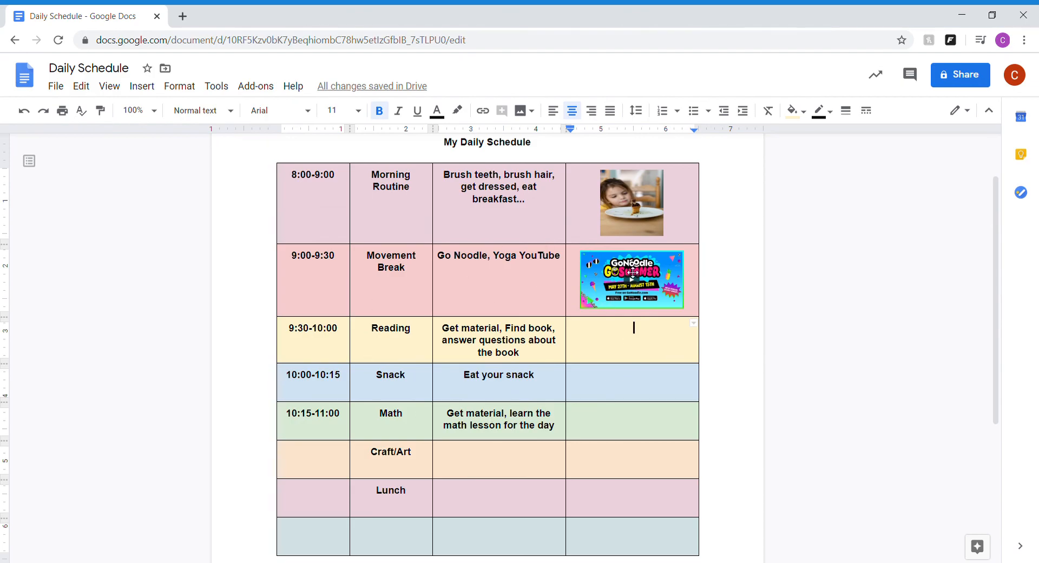
pyautogui.scroll(-4, 630, 391)
pyautogui.scroll(5, 629, 390)
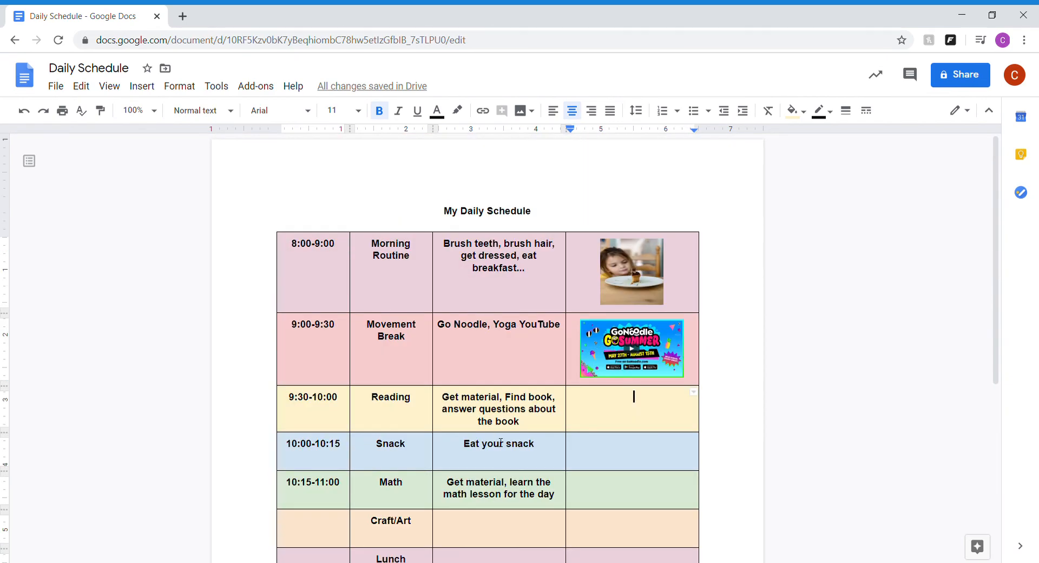
pyautogui.scroll(-2, 631, 324)
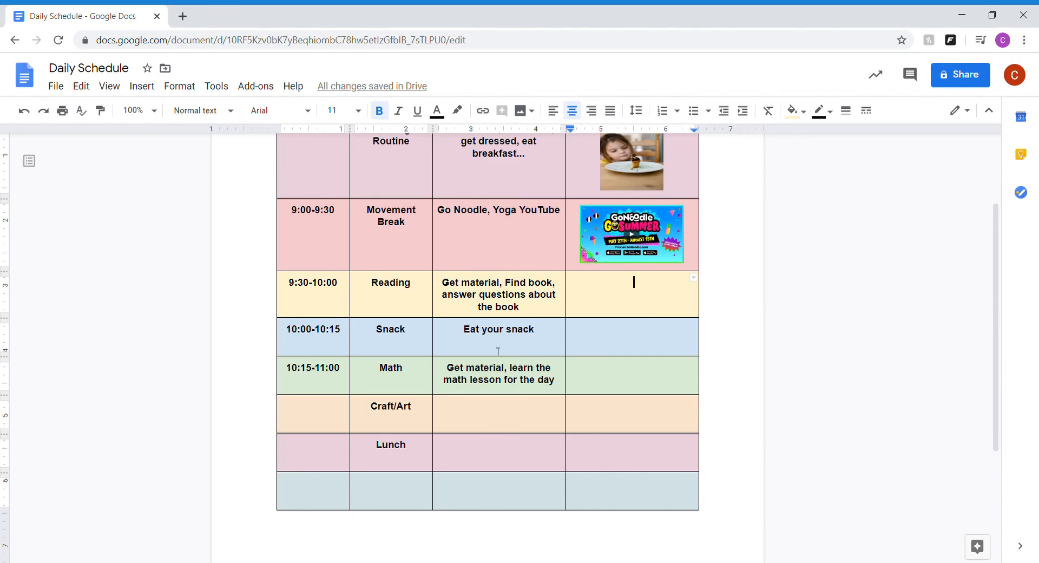
pyautogui.scroll(2, 498, 351)
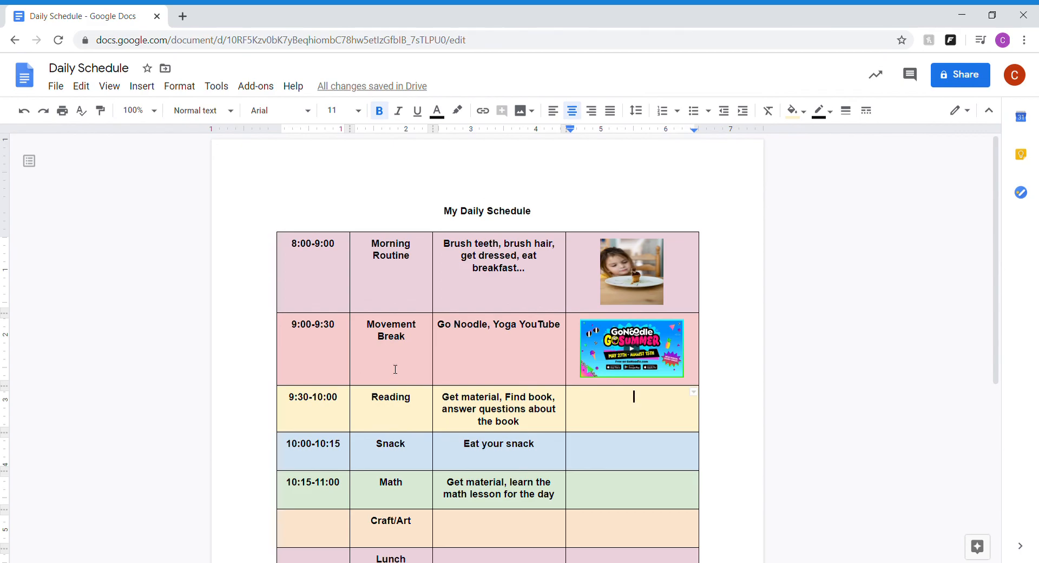
pyautogui.click(583, 216)
pyautogui.click(496, 366)
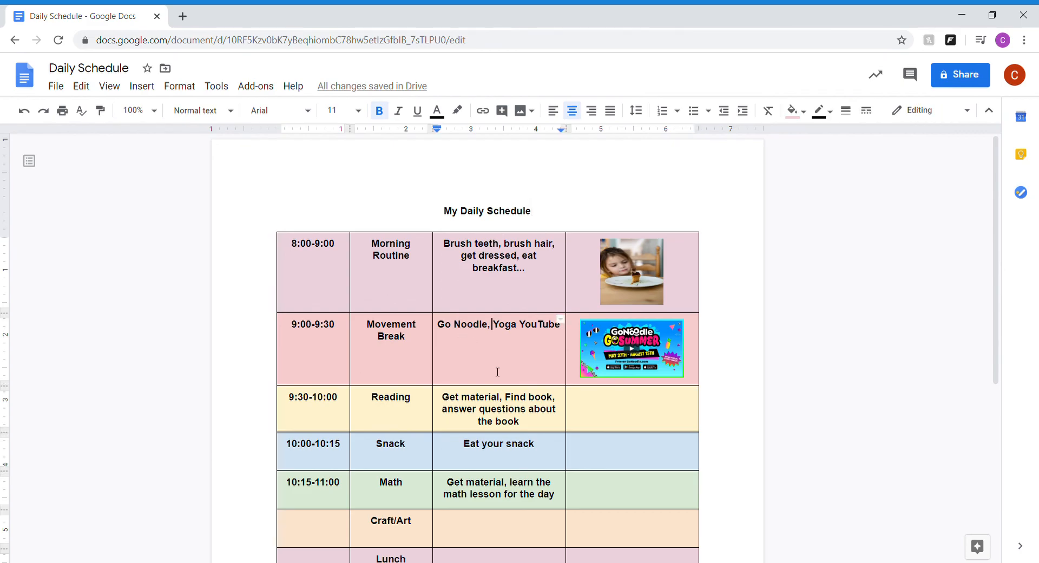
pyautogui.click(660, 413)
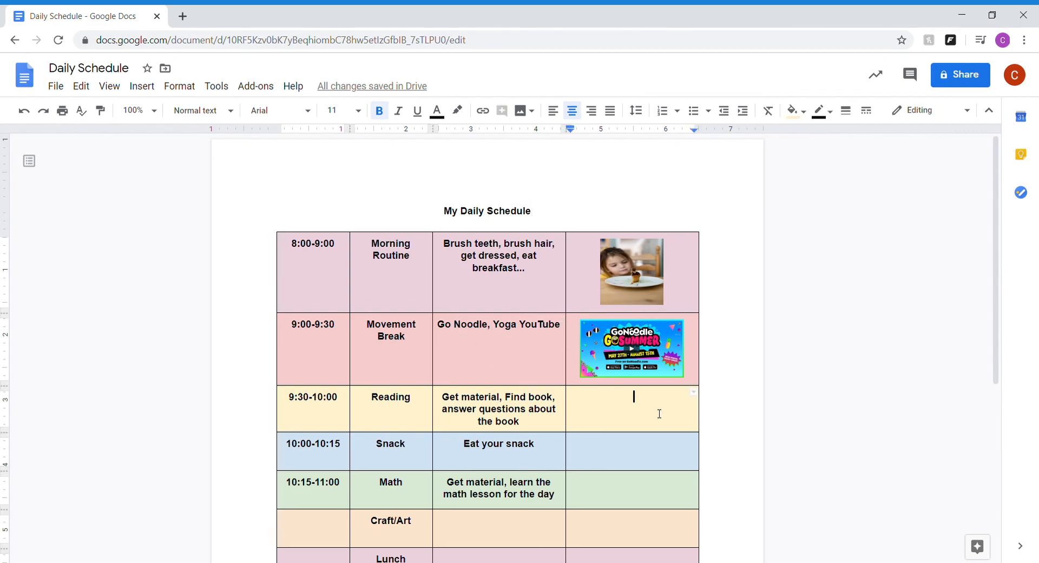